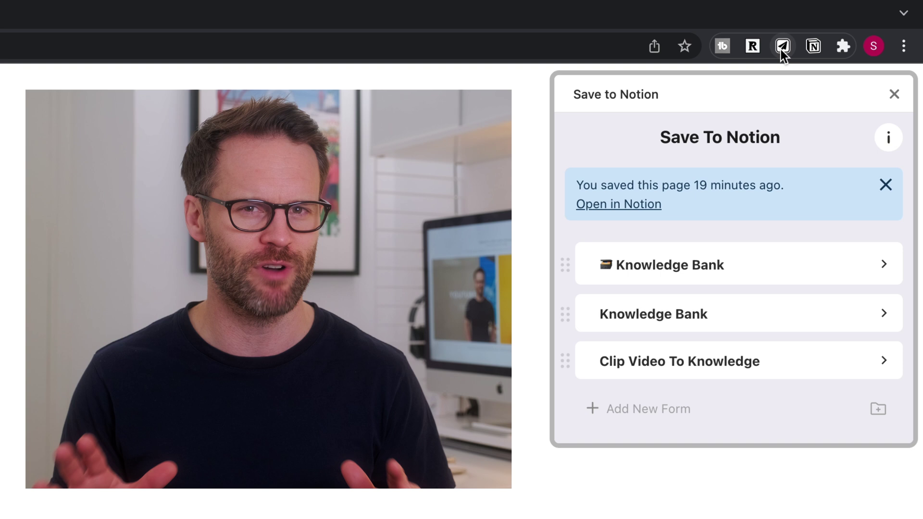
- Open the first Knowledge Bank form for the 1,000 True Fans page and check its Link To Content Projects options
{"action": "left_click", "coordinate": [886, 272]}
{"action": "scroll", "coordinate": [876, 312], "scroll_direction": "down", "scroll_amount": 3}
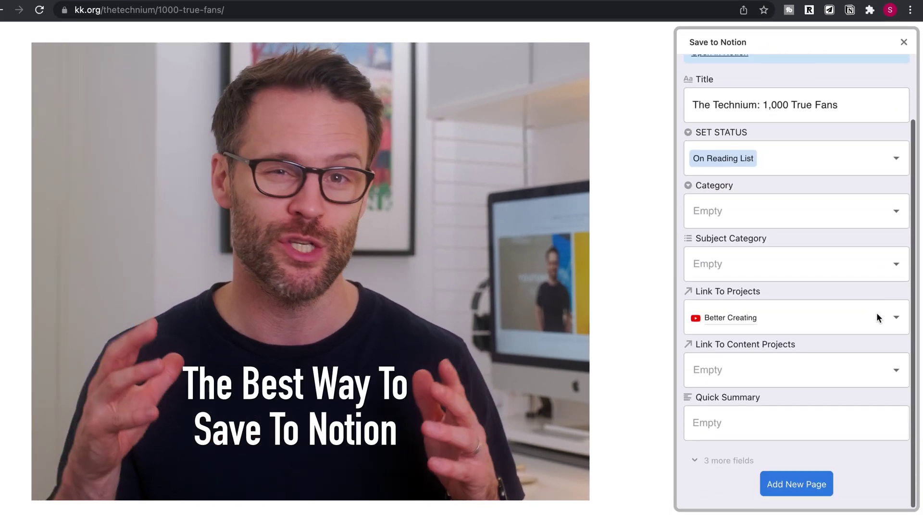
{"action": "left_click", "coordinate": [776, 367]}
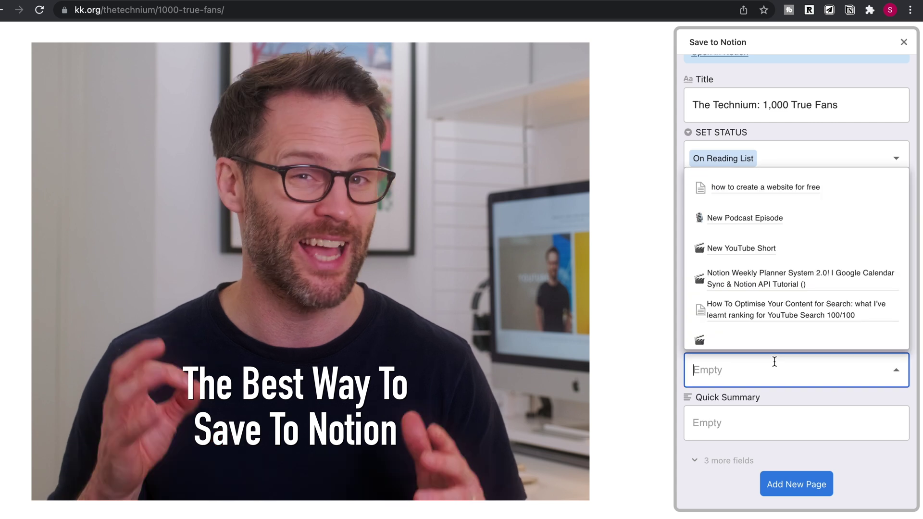
{"action": "left_click", "coordinate": [912, 351]}
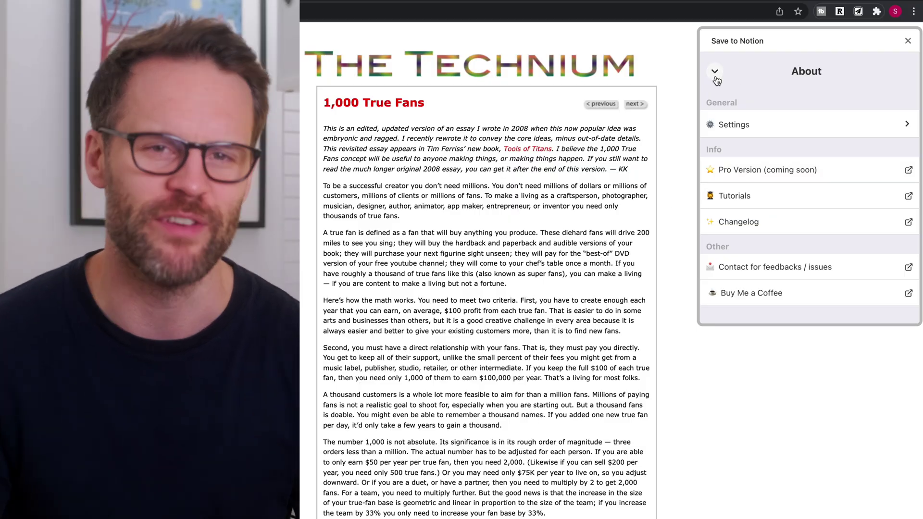
- Go back to the forms list, reopen the first Knowledge Bank form and check its content projects list
{"action": "left_click", "coordinate": [715, 75]}
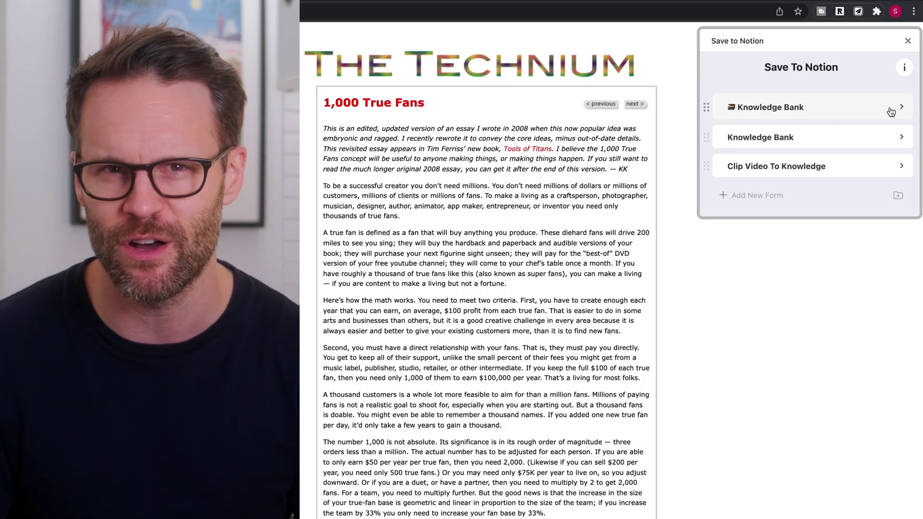
{"action": "left_click", "coordinate": [903, 108]}
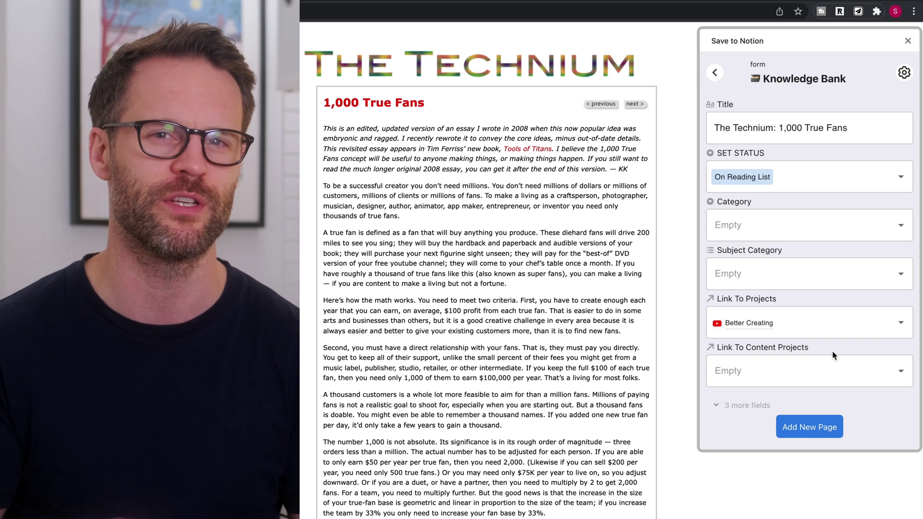
{"action": "left_click", "coordinate": [835, 371]}
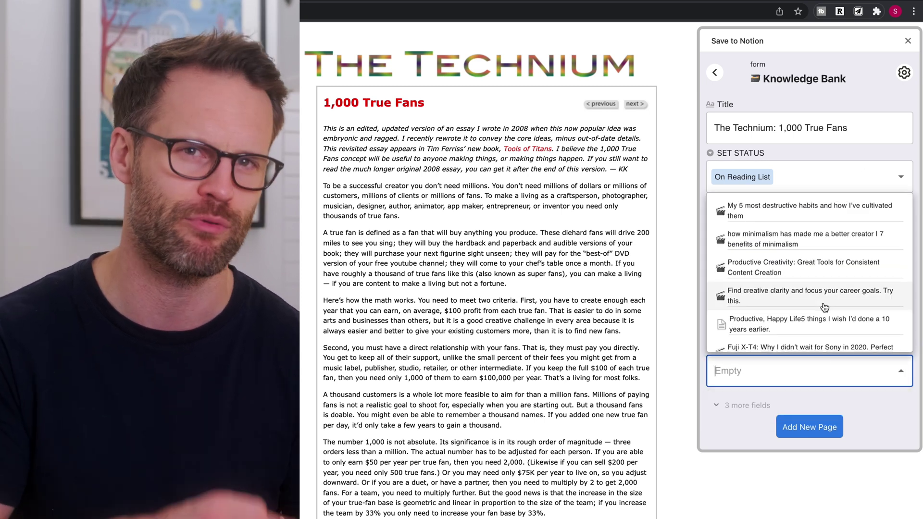
{"action": "scroll", "coordinate": [824, 307], "scroll_direction": "down", "scroll_amount": 3}
{"action": "left_click", "coordinate": [875, 153]}
- Add a Quick Summary field in the Knowledge Bank form's settings
{"action": "left_click", "coordinate": [903, 72]}
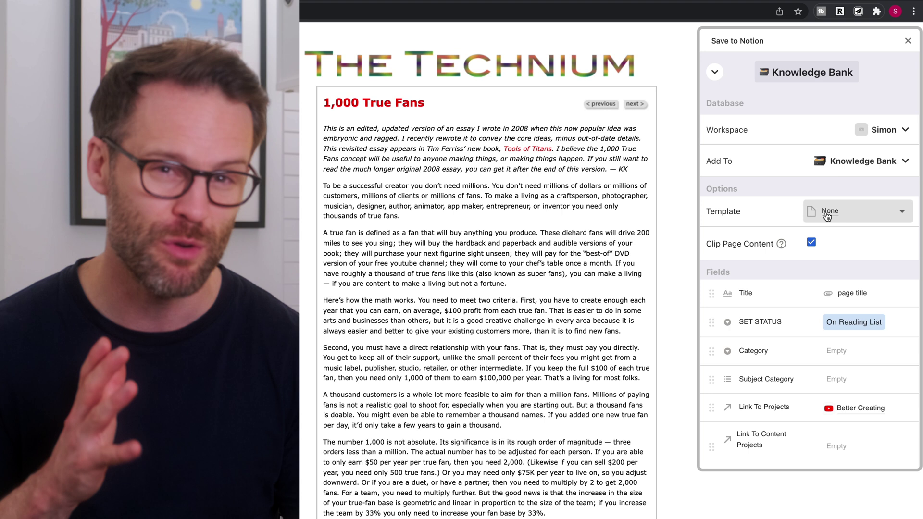
{"action": "scroll", "coordinate": [826, 216], "scroll_direction": "down", "scroll_amount": 3}
{"action": "left_click", "coordinate": [750, 401]}
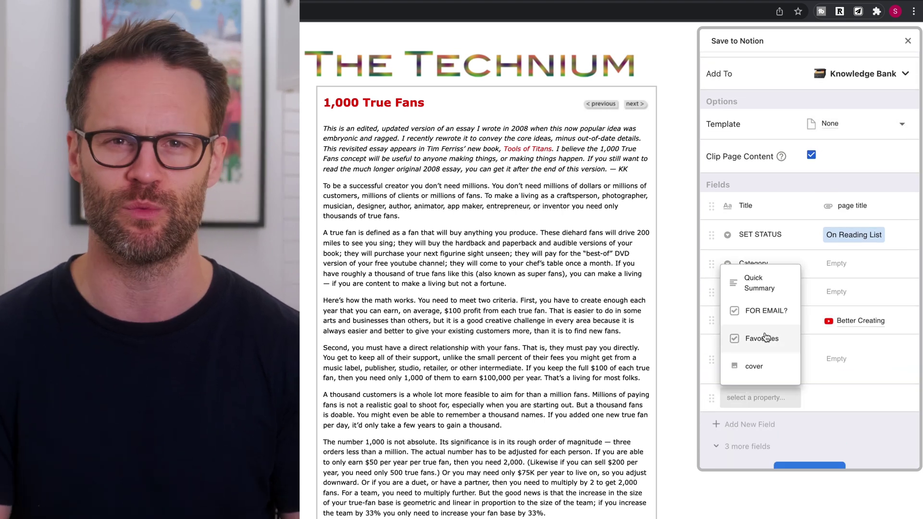
{"action": "left_click", "coordinate": [755, 287]}
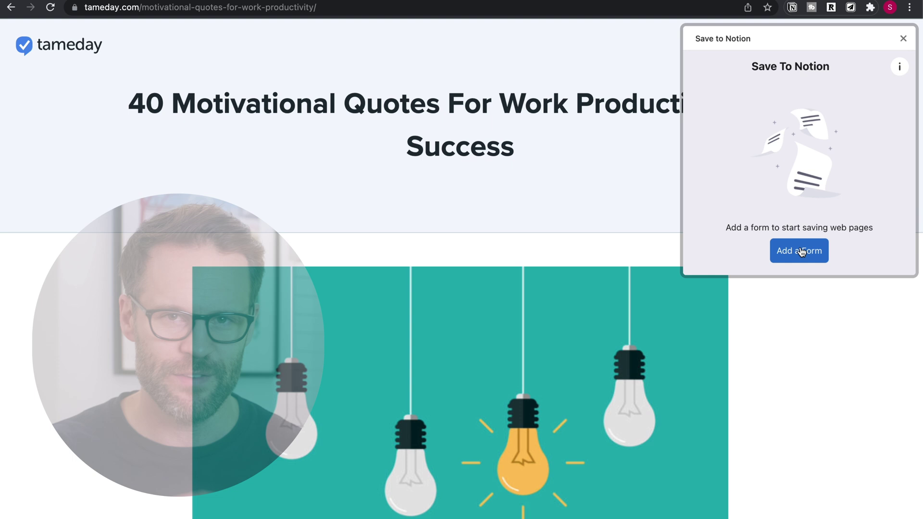
- Start a new form that saves to the Knowledge Bank database
{"action": "left_click", "coordinate": [799, 251]}
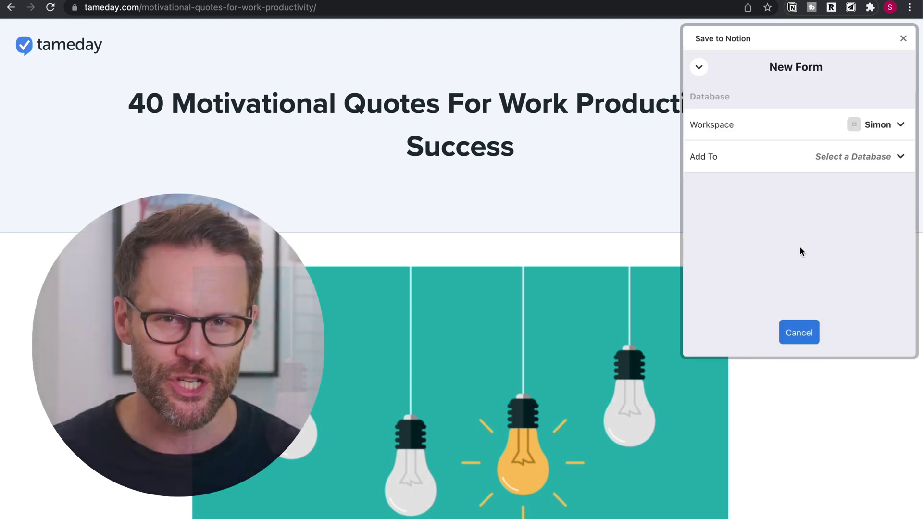
{"action": "left_click", "coordinate": [890, 158]}
{"action": "type", "text": "knowl"}
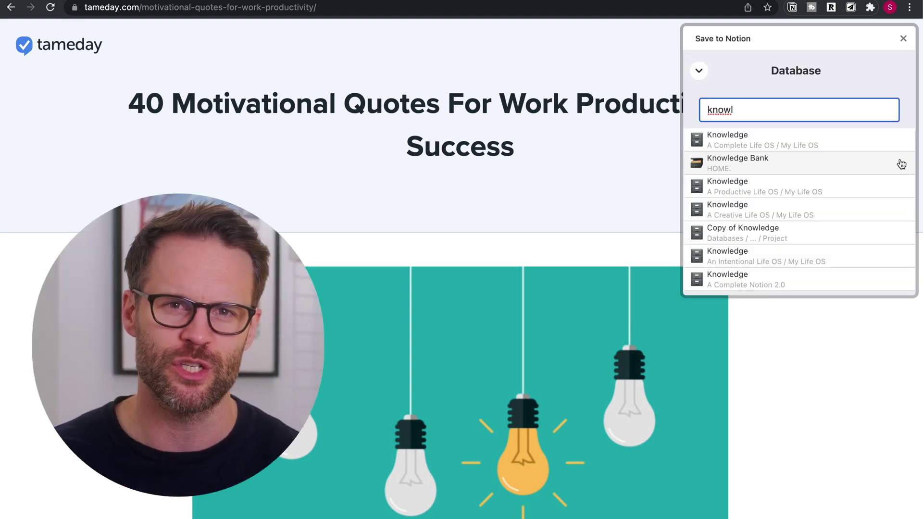
{"action": "left_click", "coordinate": [900, 161]}
- Add a Content Type field preset to Website / Article
{"action": "scroll", "coordinate": [881, 387], "scroll_direction": "down", "scroll_amount": 3}
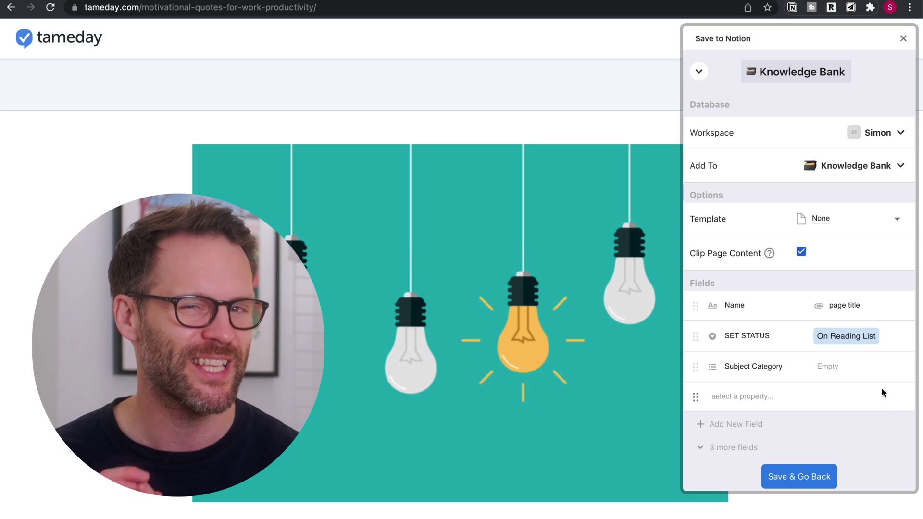
{"action": "scroll", "coordinate": [793, 391], "scroll_direction": "down", "scroll_amount": 1}
{"action": "left_click", "coordinate": [769, 385]}
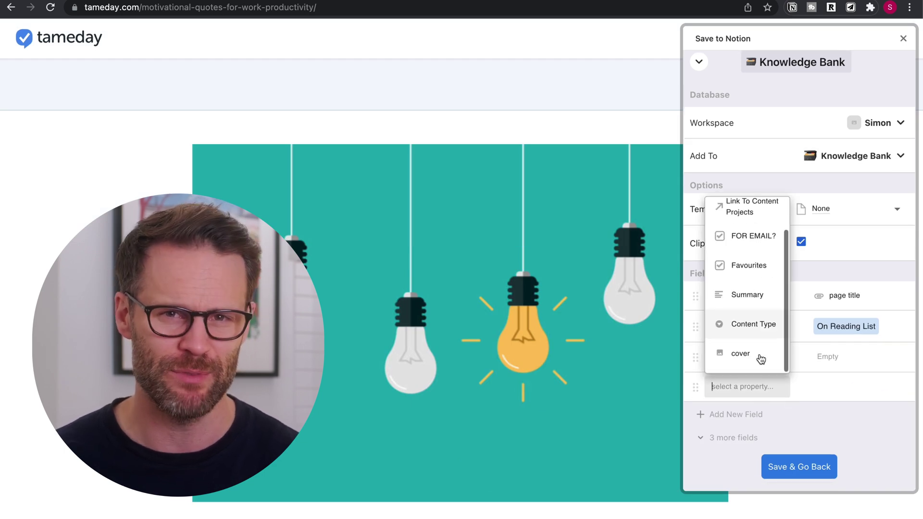
{"action": "left_click", "coordinate": [761, 332]}
{"action": "left_click", "coordinate": [851, 357]}
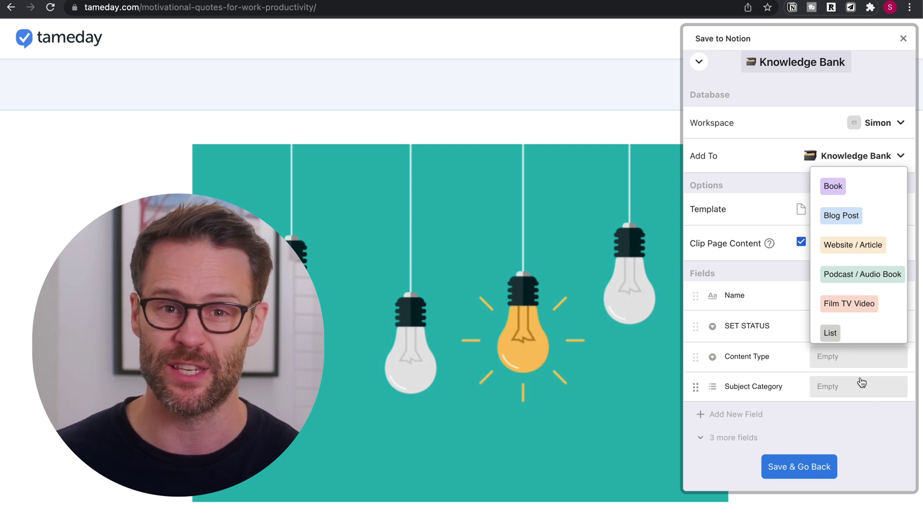
{"action": "left_click", "coordinate": [866, 250]}
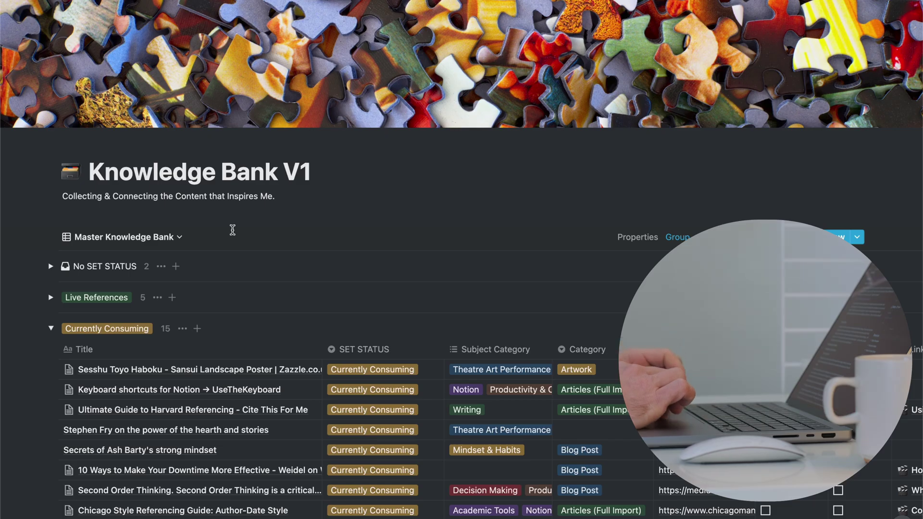
- Open the Second Order Thinking entry in the Knowledge Bank table and review its properties and article
{"action": "scroll", "coordinate": [232, 231], "scroll_direction": "down", "scroll_amount": 5}
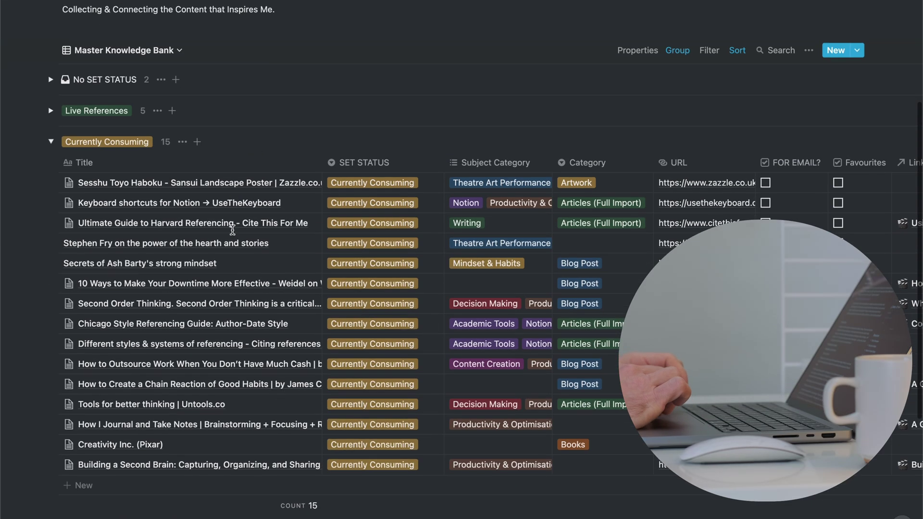
{"action": "left_click", "coordinate": [299, 303]}
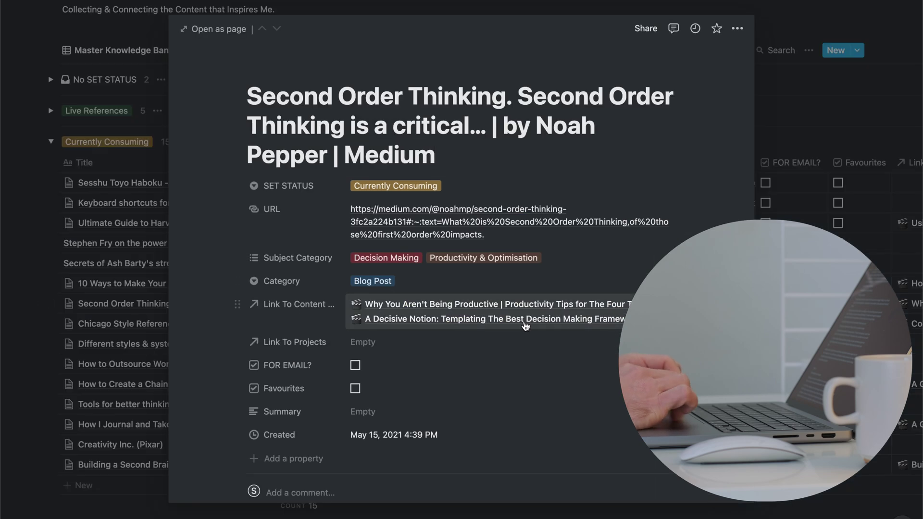
{"action": "scroll", "coordinate": [526, 326], "scroll_direction": "down", "scroll_amount": 10}
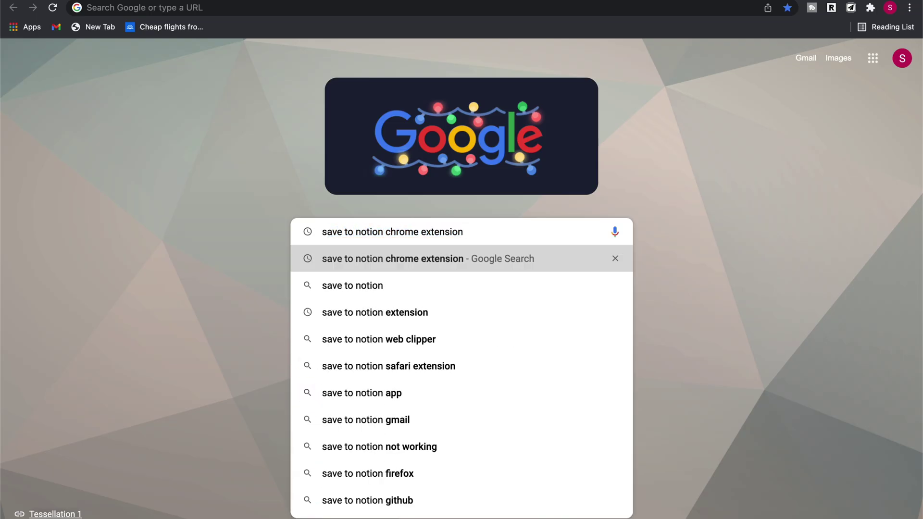
- Search Google for 'save to notion chrome extension' and open its Chrome Web Store result
{"action": "key", "text": "Return"}
{"action": "left_click", "coordinate": [163, 159]}
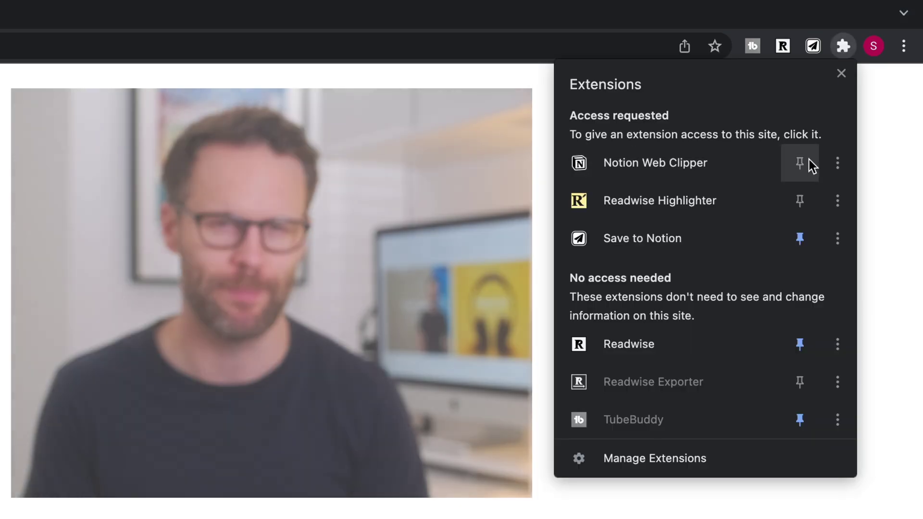
- Pin Notion Web Clipper, preview its save popup, then bring up the Save to Notion forms list
{"action": "left_click", "coordinate": [799, 164]}
{"action": "left_click", "coordinate": [885, 213]}
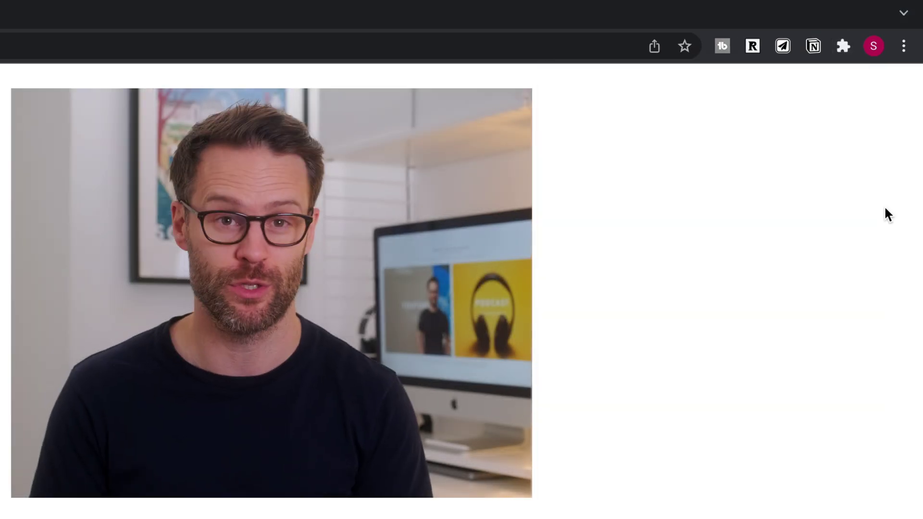
{"action": "left_click", "coordinate": [813, 47]}
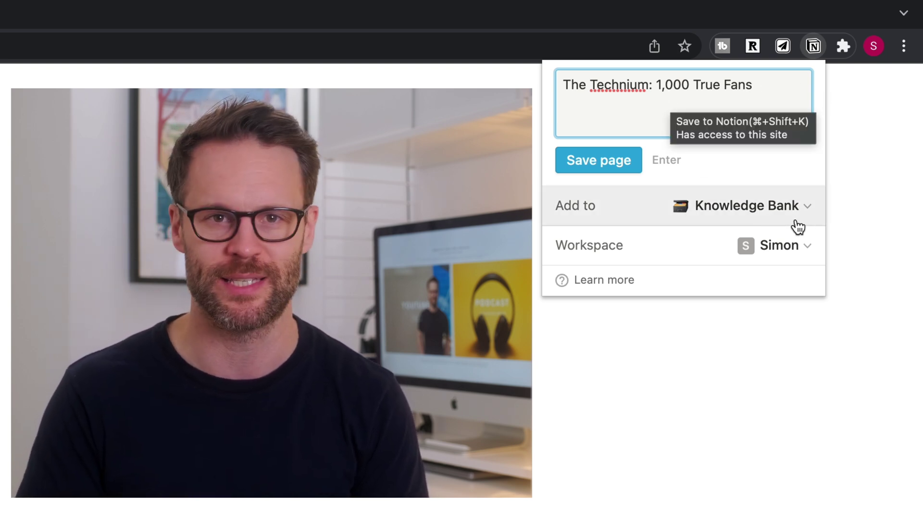
{"action": "left_click", "coordinate": [677, 385]}
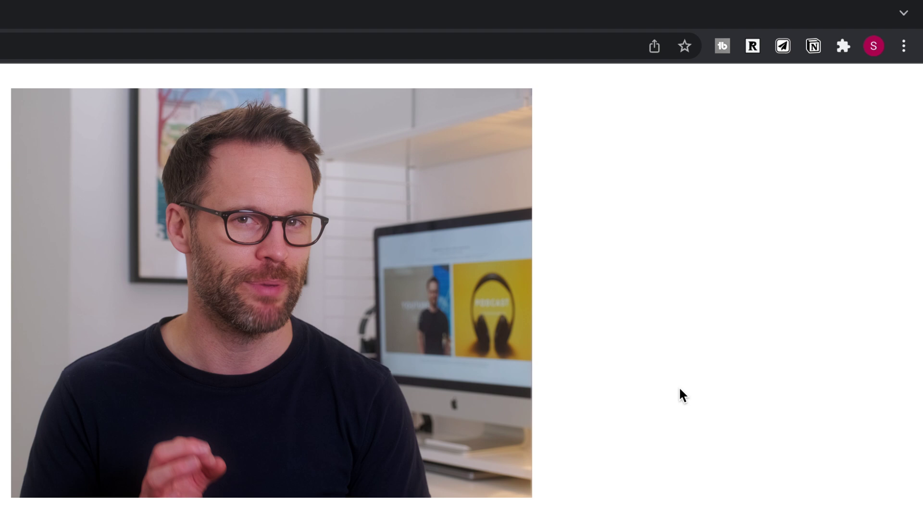
{"action": "left_click", "coordinate": [781, 50]}
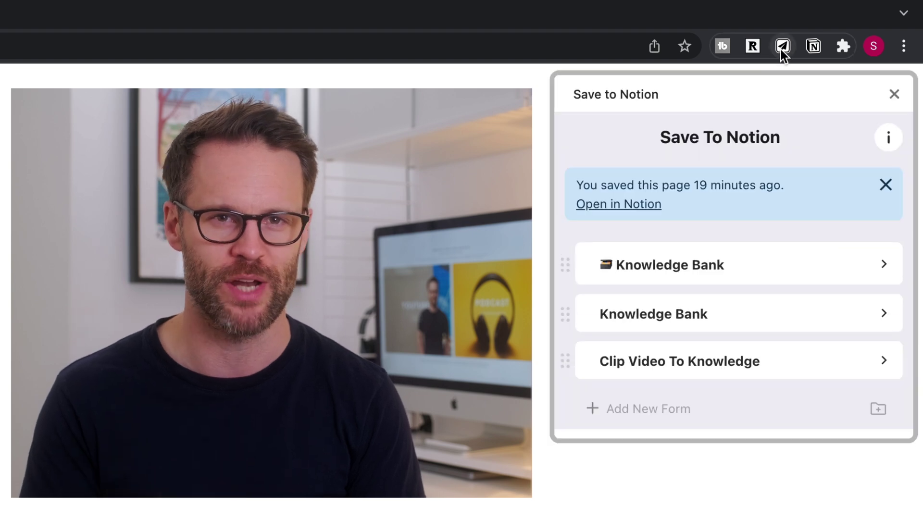
- Open the first Knowledge Bank form for the quotes page and check its content projects list
{"action": "left_click", "coordinate": [885, 268]}
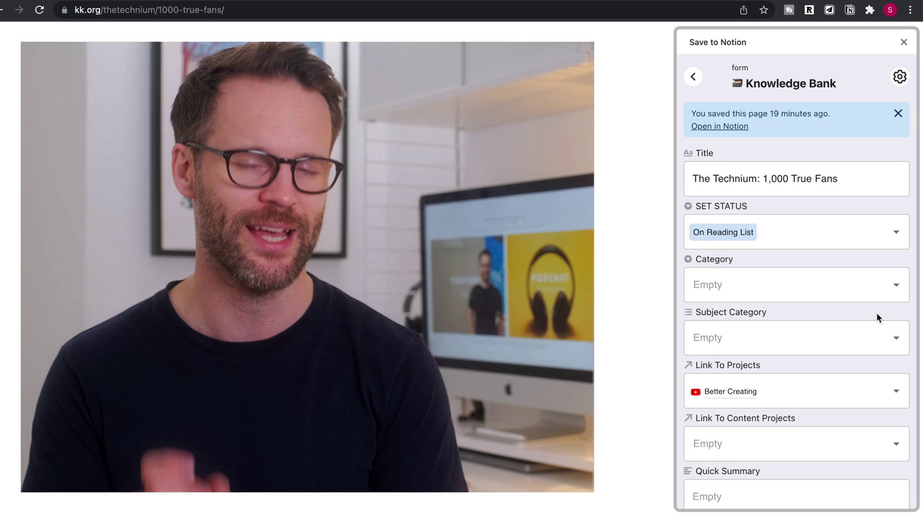
{"action": "scroll", "coordinate": [876, 313], "scroll_direction": "down", "scroll_amount": 3}
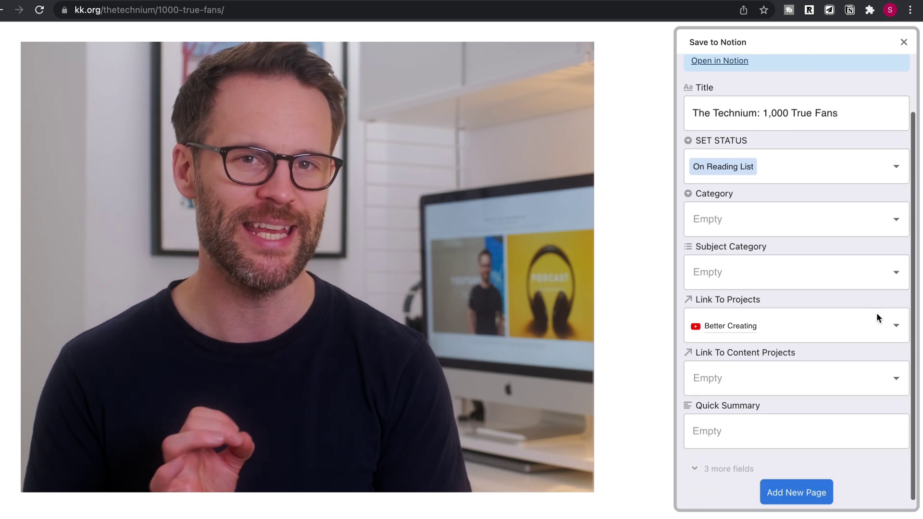
{"action": "left_click", "coordinate": [776, 368]}
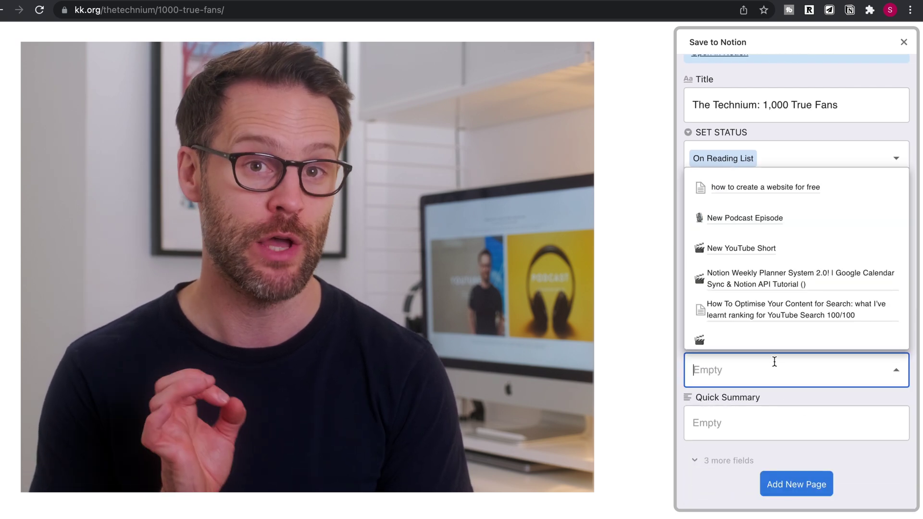
{"action": "left_click", "coordinate": [914, 352]}
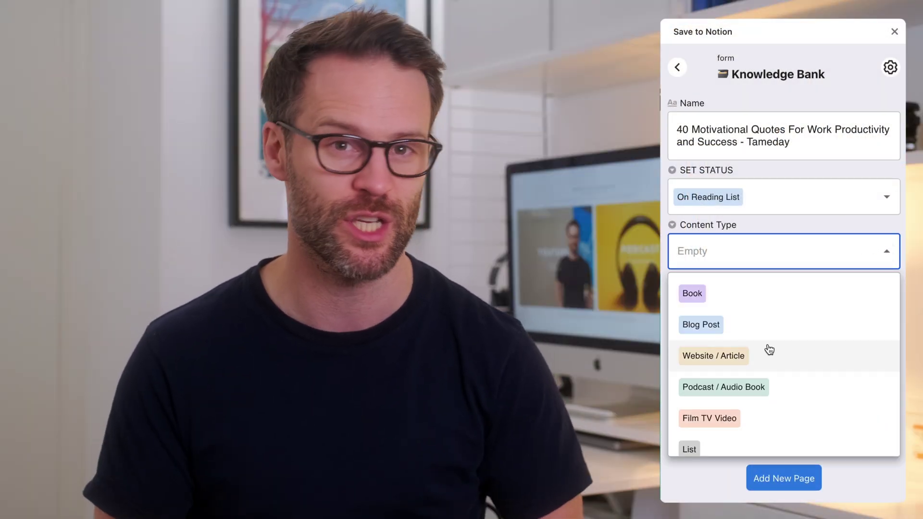
- Set Content Type to Blog Post and Subject Category to Productivity & Optimisation
{"action": "left_click", "coordinate": [700, 325]}
{"action": "left_click", "coordinate": [811, 305]}
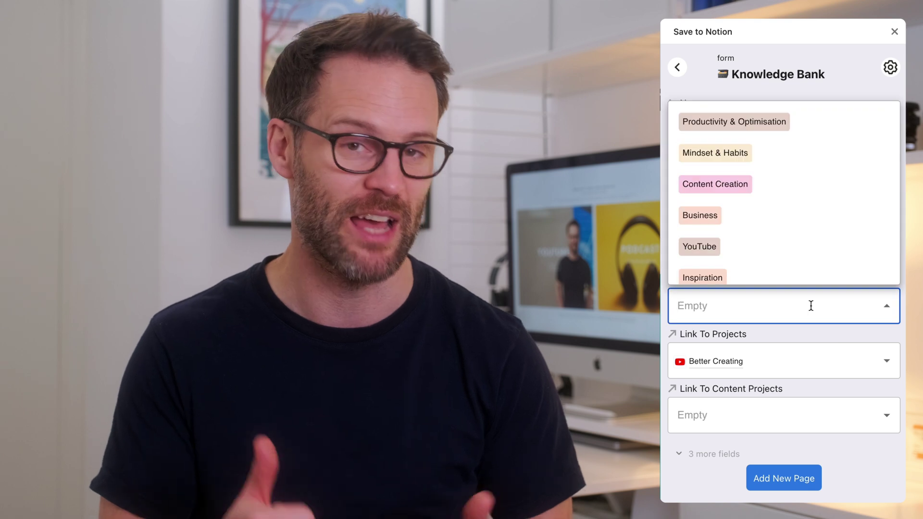
{"action": "left_click", "coordinate": [735, 124]}
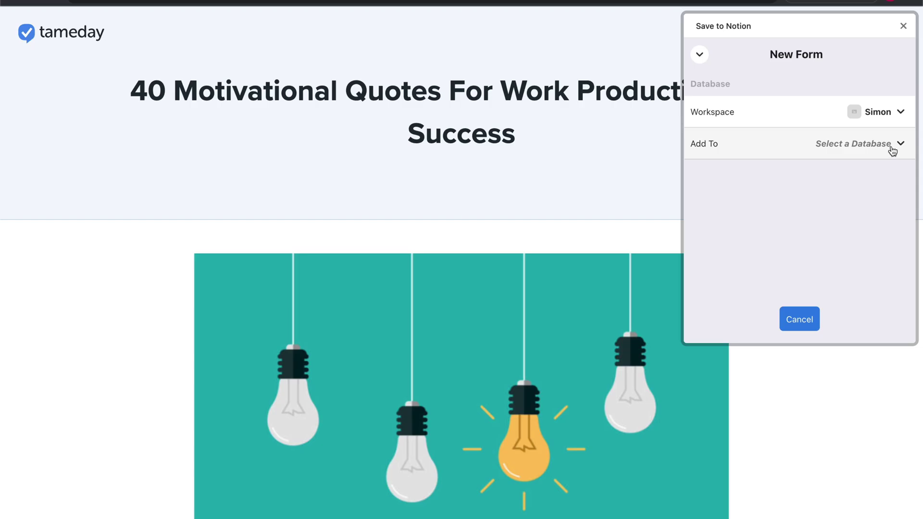
{"action": "left_click", "coordinate": [893, 149]}
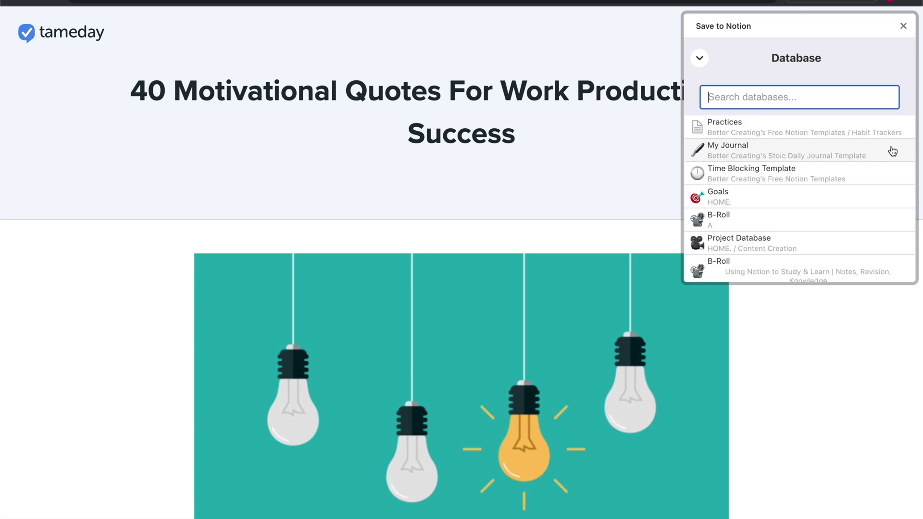
- Point the new form at Knowledge Bank and add a Subject Category field
{"action": "type", "text": "knowl"}
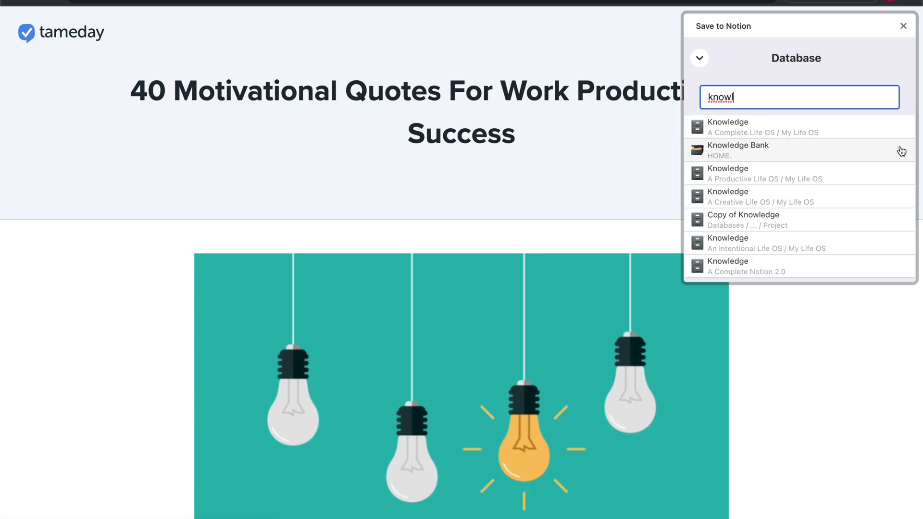
{"action": "left_click", "coordinate": [781, 155]}
{"action": "mouse_move", "coordinate": [770, 241]}
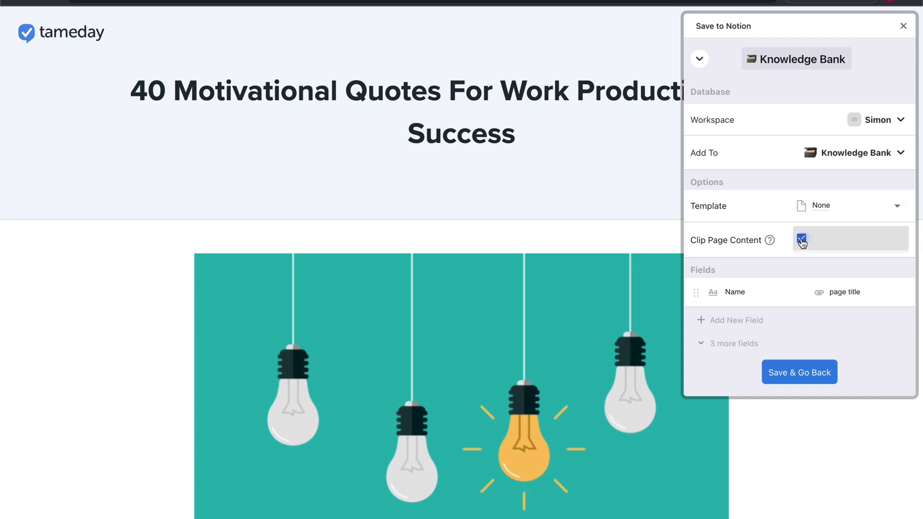
{"action": "left_click", "coordinate": [737, 320]}
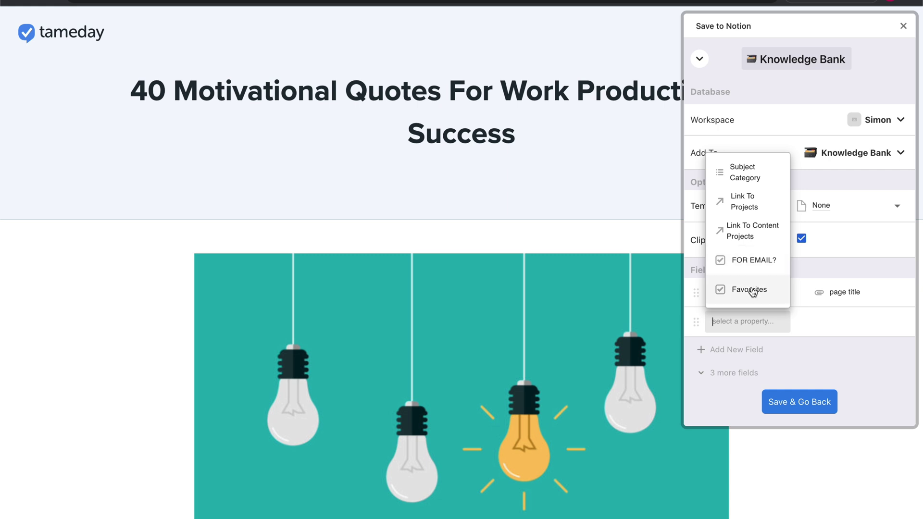
{"action": "left_click", "coordinate": [752, 175]}
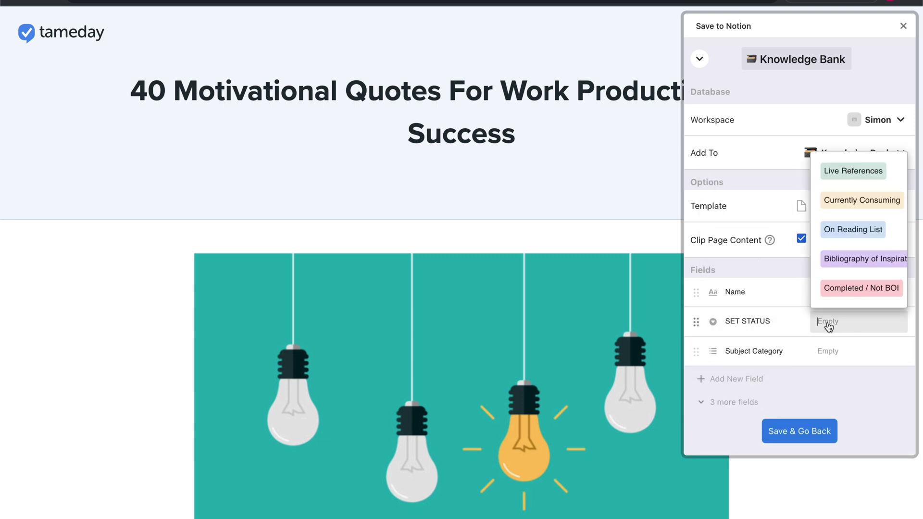
- Default the status to On Reading List, replacing the initial Live References choice
{"action": "left_click", "coordinate": [866, 173]}
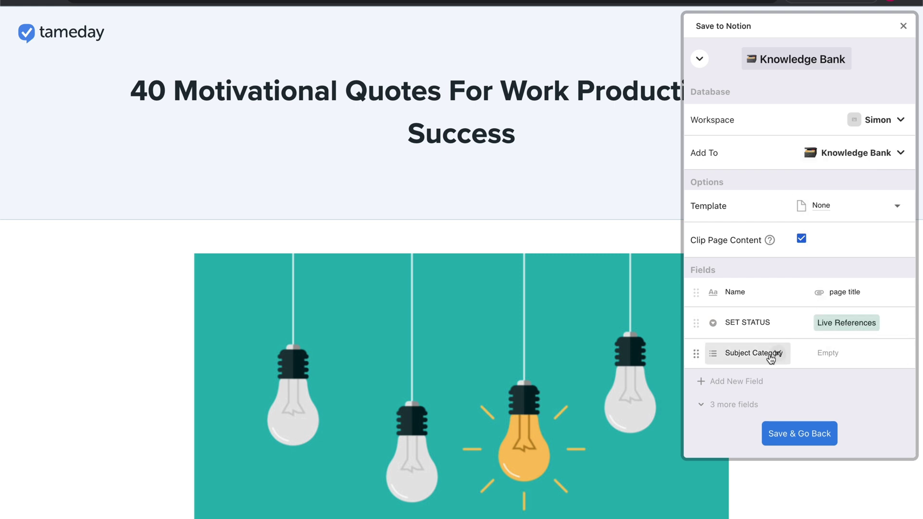
{"action": "left_click", "coordinate": [832, 356]}
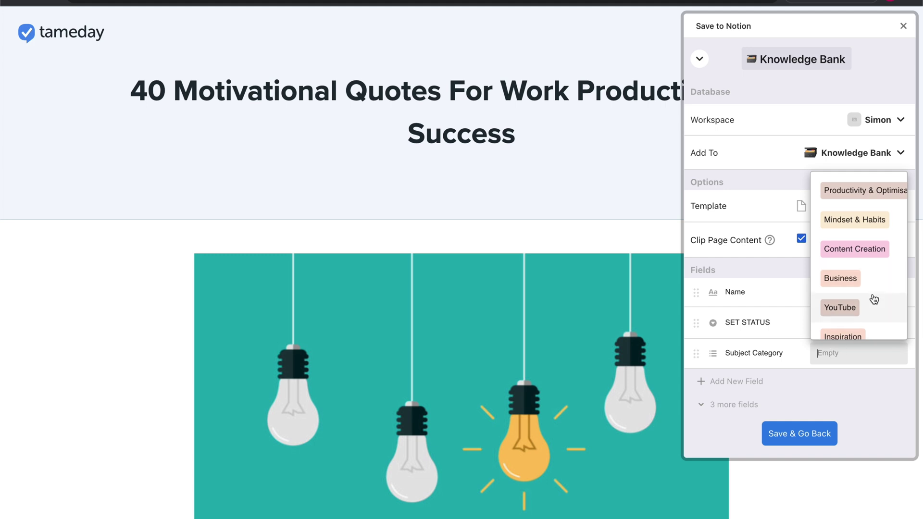
{"action": "scroll", "coordinate": [874, 299], "scroll_direction": "down", "scroll_amount": 5}
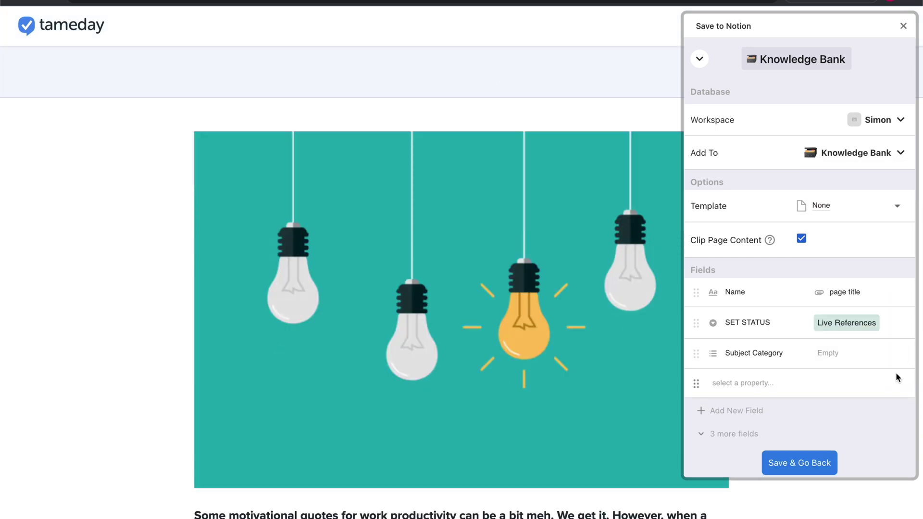
{"action": "mouse_move", "coordinate": [863, 330]}
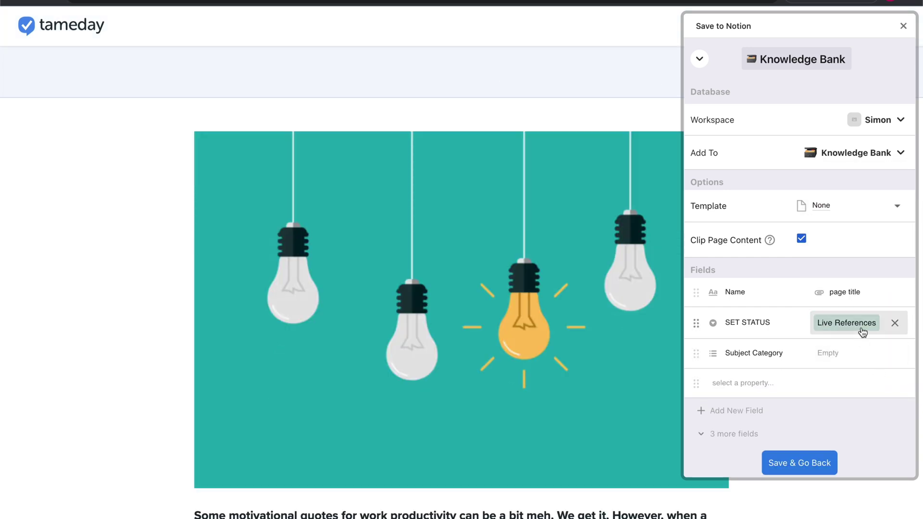
{"action": "left_click", "coordinate": [896, 324]}
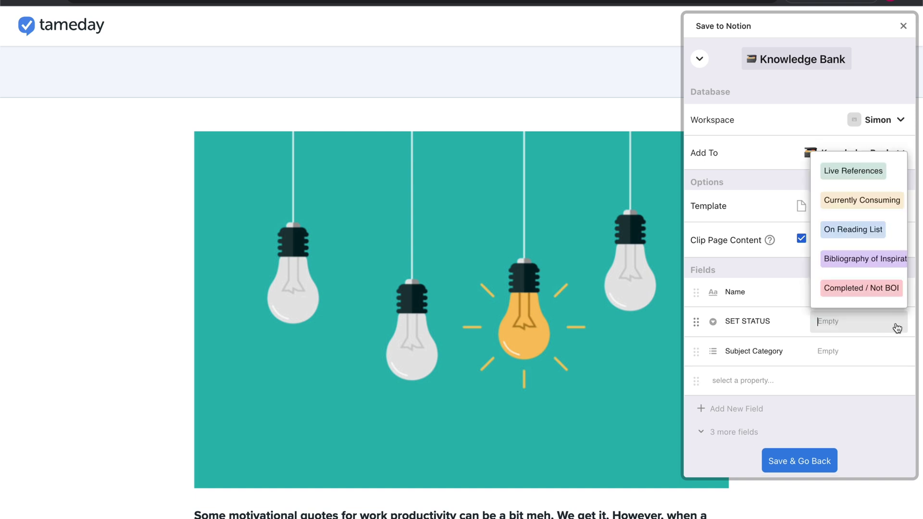
{"action": "left_click", "coordinate": [853, 230]}
- Add Content Type and Link To Projects fields, linking new clips to the Better Creating project
{"action": "left_click", "coordinate": [750, 380]}
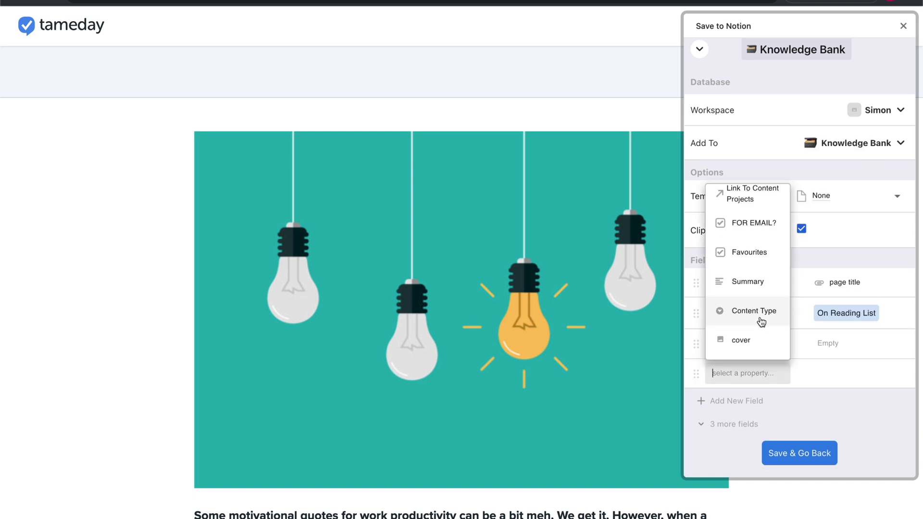
{"action": "left_click", "coordinate": [761, 321]}
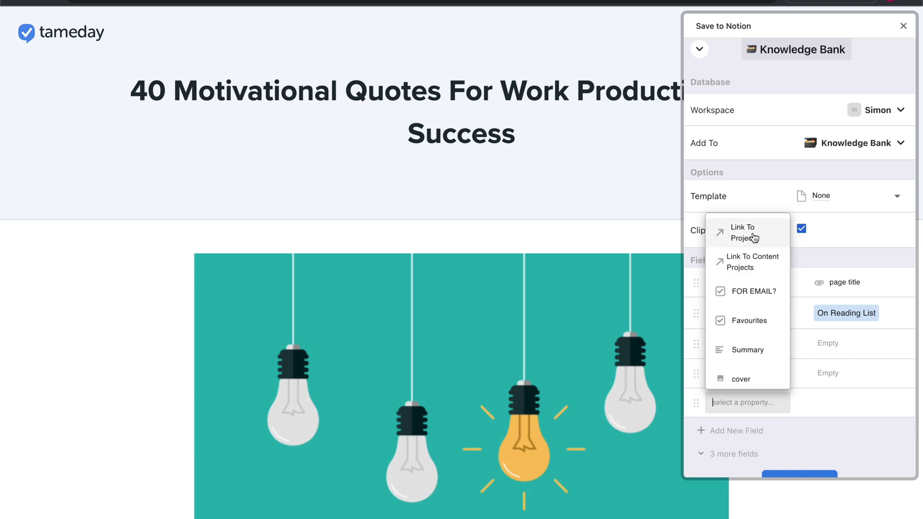
{"action": "left_click", "coordinate": [754, 237]}
{"action": "scroll", "coordinate": [772, 377], "scroll_direction": "down", "scroll_amount": 1}
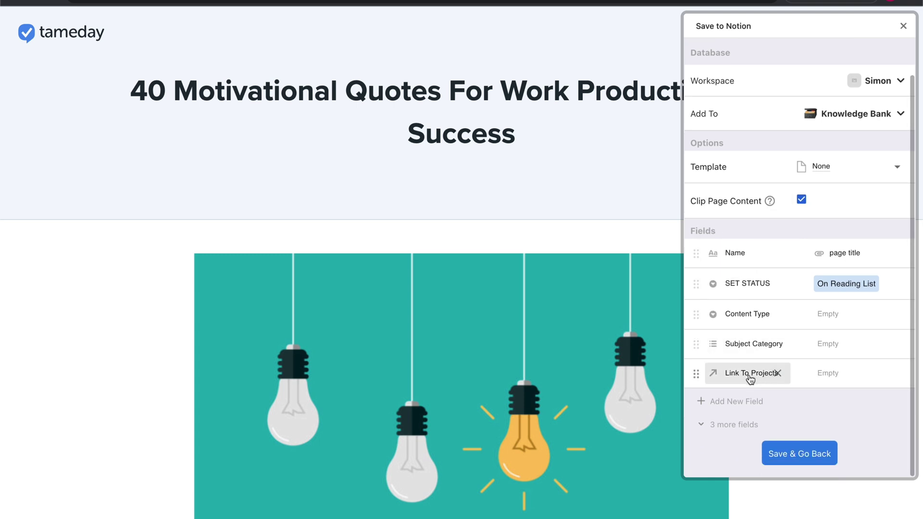
{"action": "left_click", "coordinate": [835, 375]}
{"action": "type", "text": "bette"}
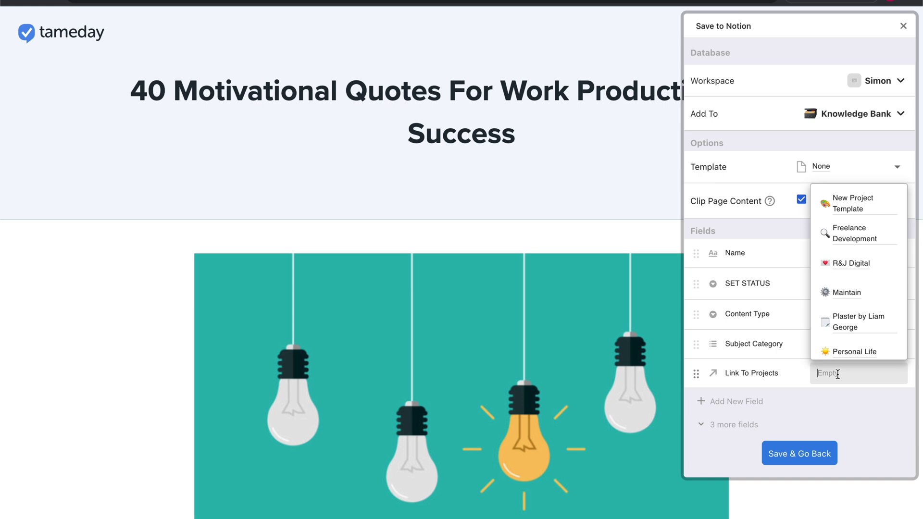
{"action": "type", "text": "r"}
{"action": "left_click", "coordinate": [863, 406]}
- Add a Link To Content Projects field and review the finished form
{"action": "left_click", "coordinate": [736, 402]}
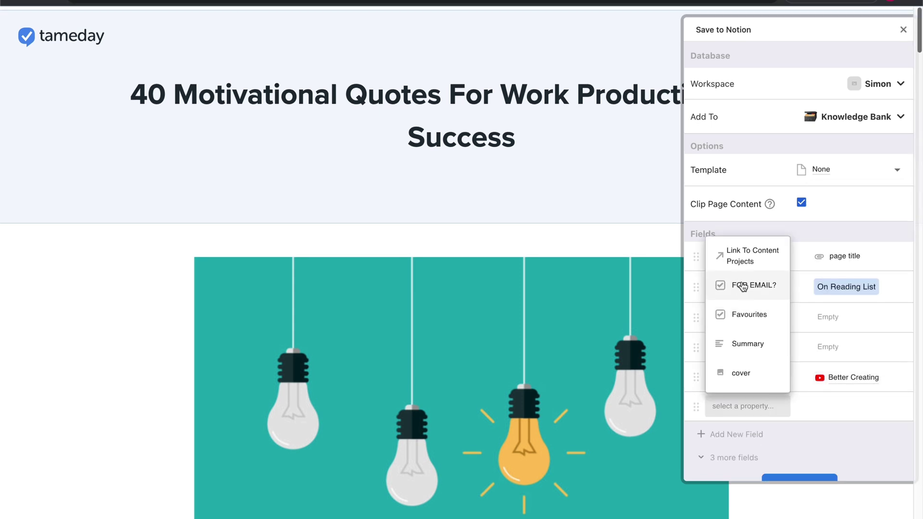
{"action": "left_click", "coordinate": [745, 255]}
{"action": "scroll", "coordinate": [859, 475], "scroll_direction": "down", "scroll_amount": 2}
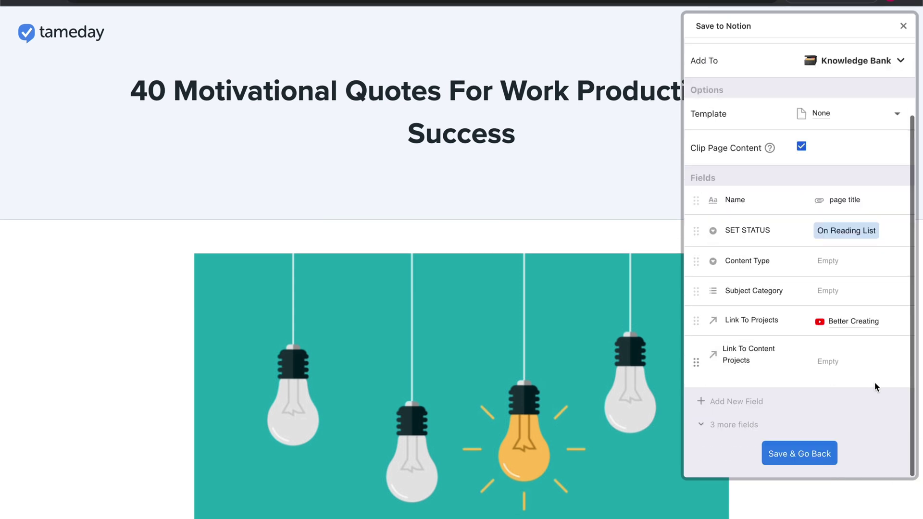
{"action": "scroll", "coordinate": [875, 382], "scroll_direction": "up", "scroll_amount": 1}
{"action": "scroll", "coordinate": [841, 439], "scroll_direction": "up", "scroll_amount": 3}
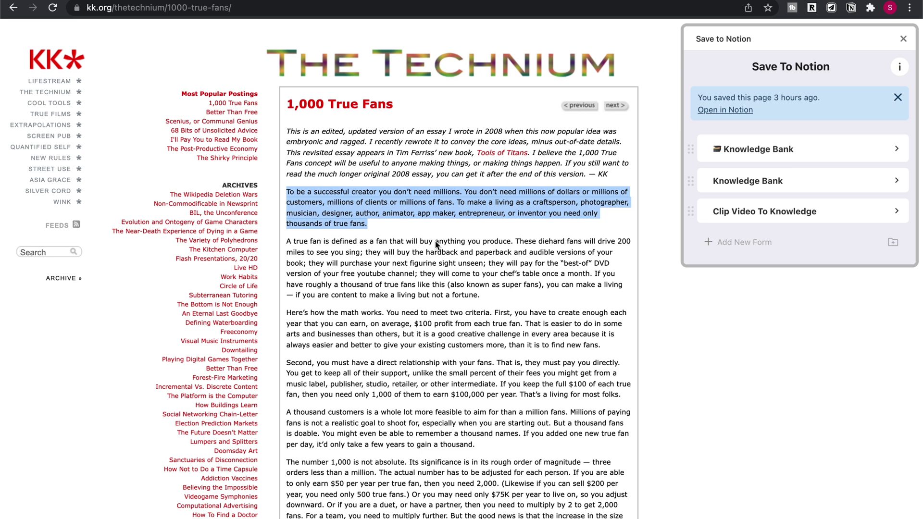
- Save the essay's opening paragraph as a highlight with Add Highlight from the right-click menu
{"action": "left_click", "coordinate": [452, 249]}
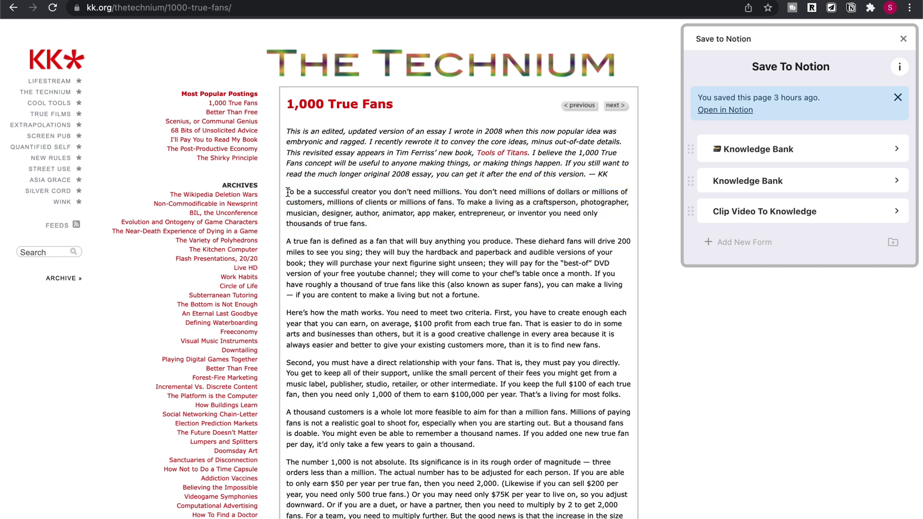
{"action": "right_click", "coordinate": [373, 213]}
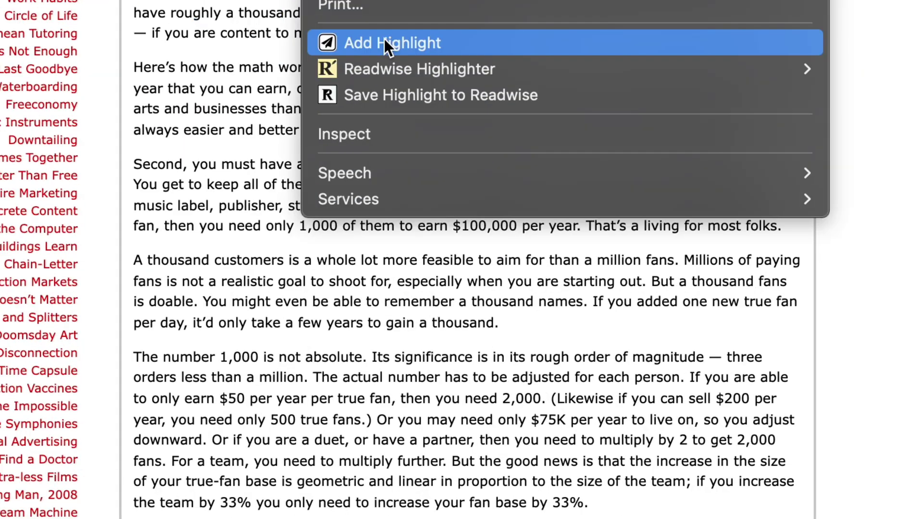
{"action": "left_click", "coordinate": [417, 298]}
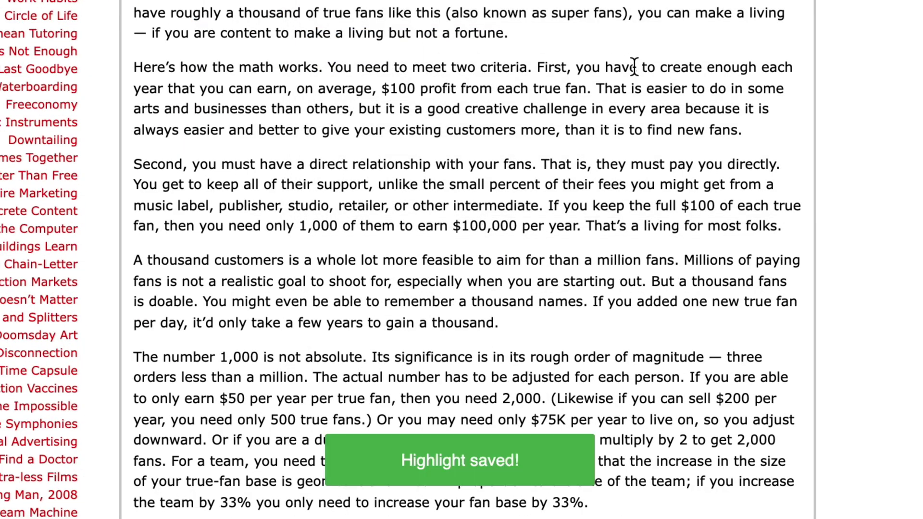
{"action": "left_click", "coordinate": [851, 8]}
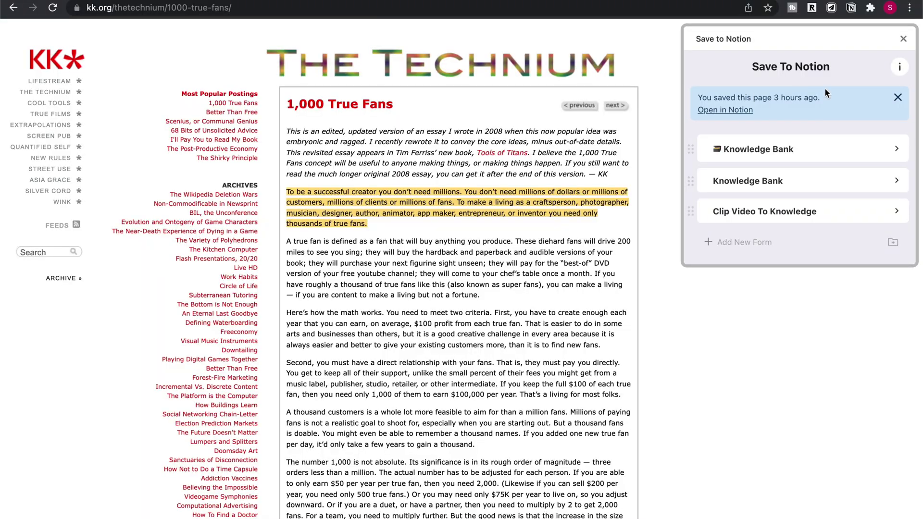
- Open the page in Notion, create a Quick Summary column and drag it next to URL
{"action": "left_click", "coordinate": [724, 111]}
{"action": "scroll", "coordinate": [533, 324], "scroll_direction": "down", "scroll_amount": 10}
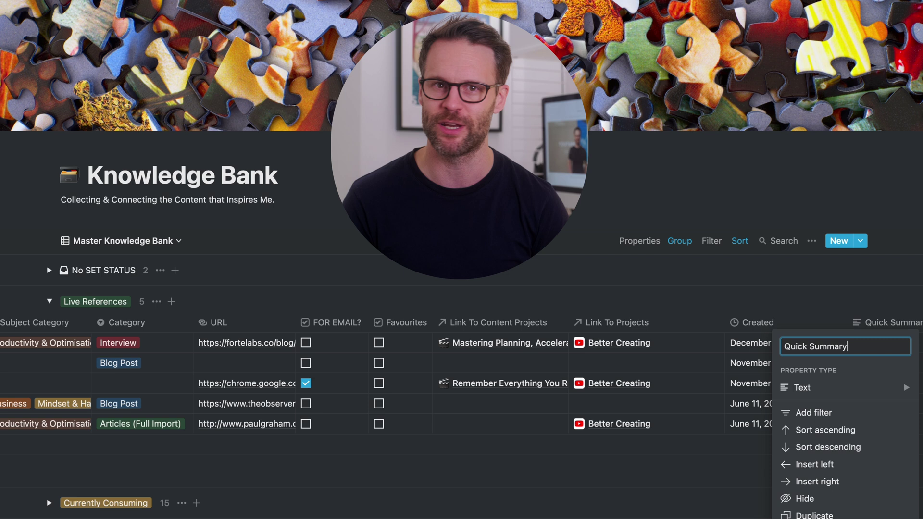
{"action": "key", "text": "Return"}
{"action": "left_click_drag", "start_coordinate": [885, 322], "coordinate": [288, 321]}
{"action": "left_click_drag", "start_coordinate": [380, 327], "coordinate": [381, 324]}
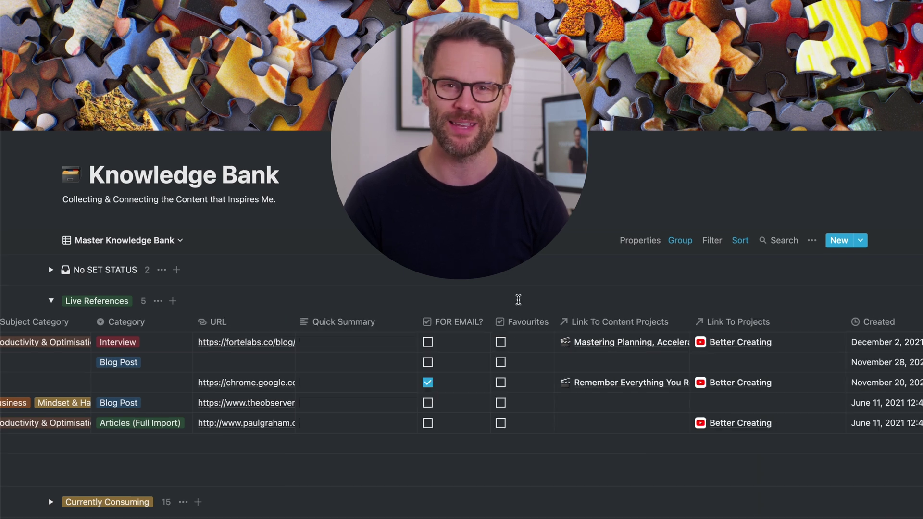
{"action": "scroll", "coordinate": [518, 300], "scroll_direction": "left", "scroll_amount": 10}
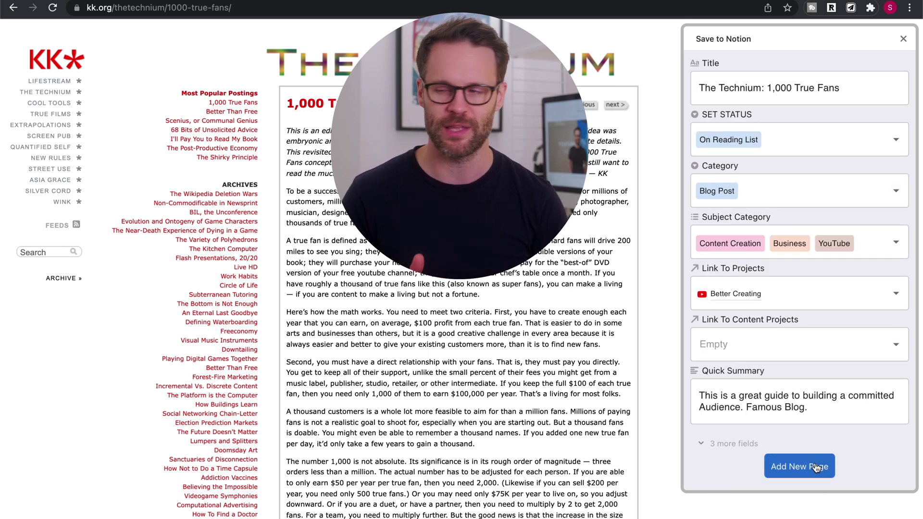
- Save 'The Technium: 1,000 True Fans' as a new Knowledge Bank page and check its Quick Summary
{"action": "left_click", "coordinate": [814, 464]}
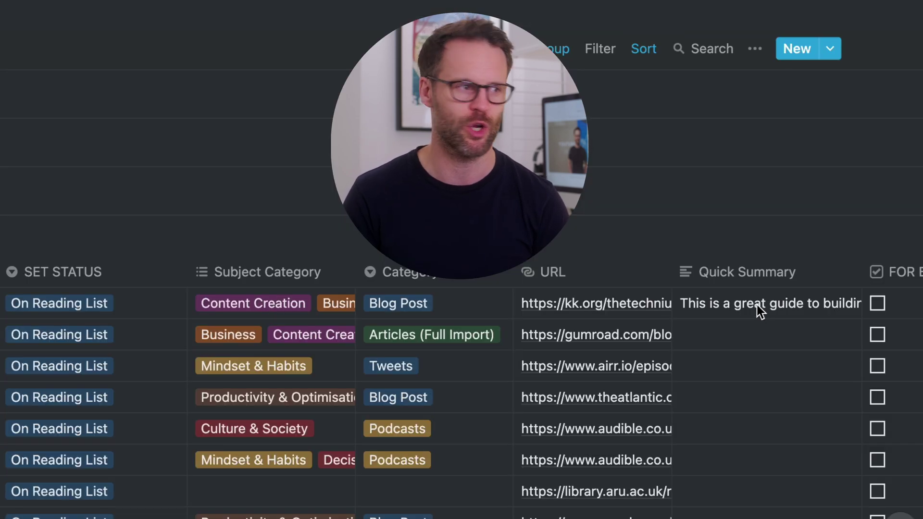
{"action": "left_click", "coordinate": [758, 308]}
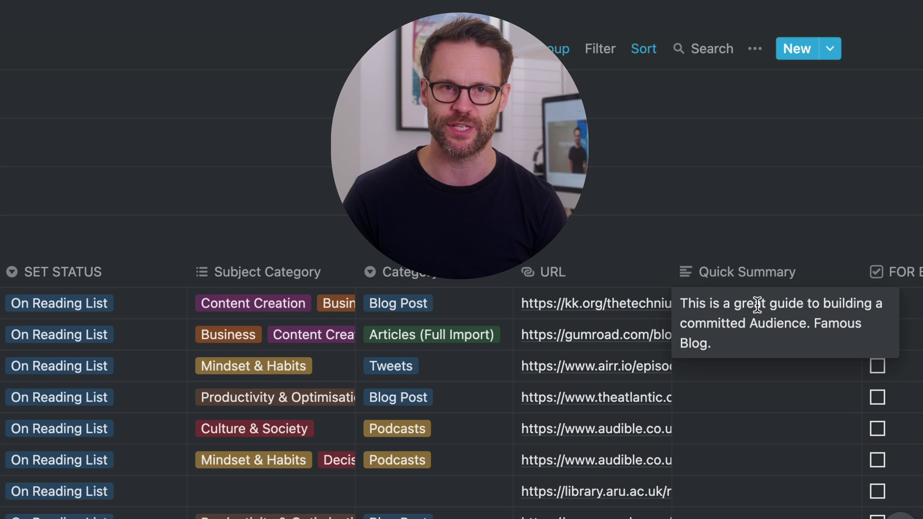
{"action": "key", "text": "Escape"}
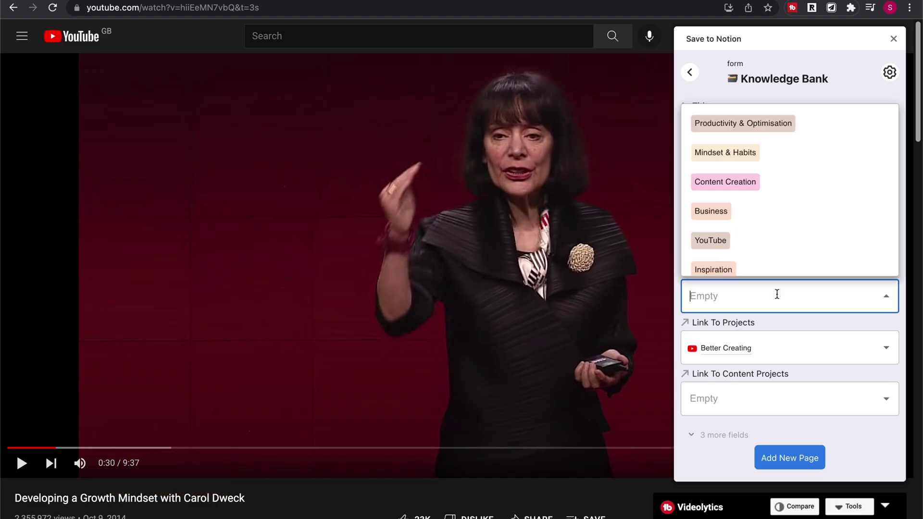
- Tag the Carol Dweck video Mindset & Habits, save it, and open the new Growth Mindset page
{"action": "left_click", "coordinate": [749, 156]}
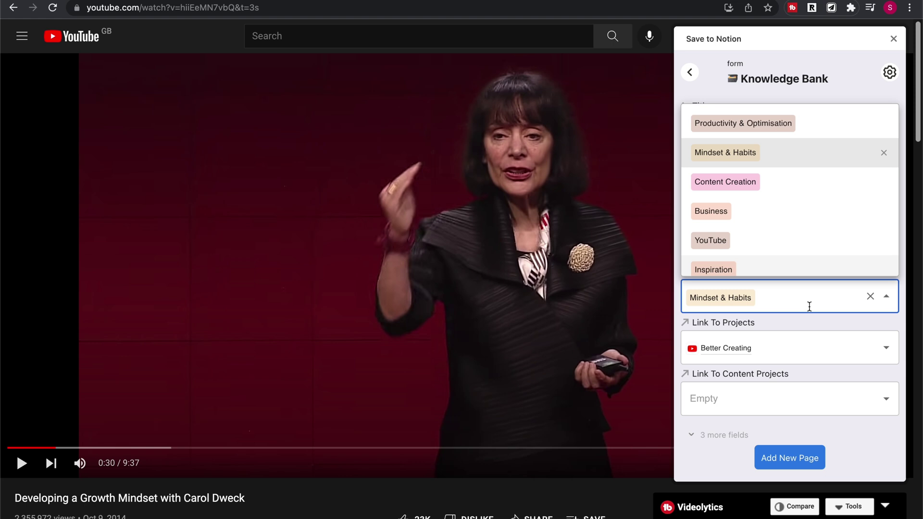
{"action": "left_click", "coordinate": [806, 340]}
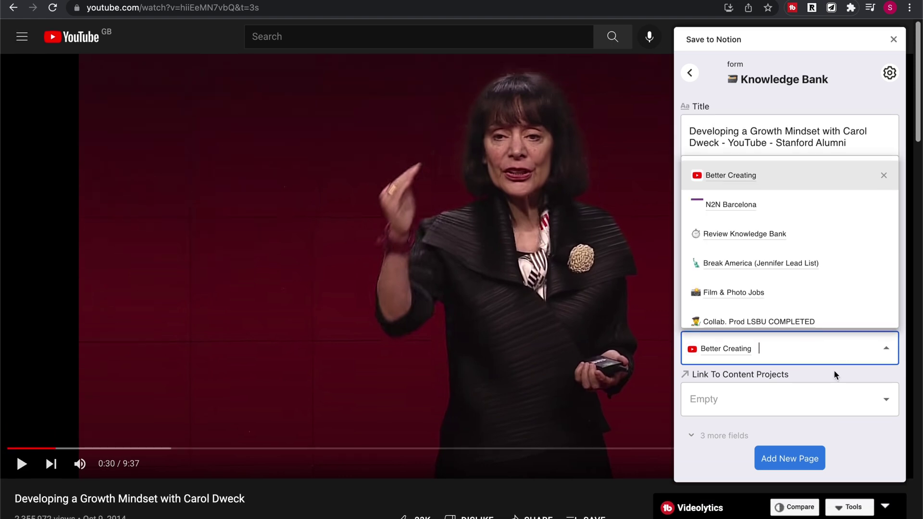
{"action": "left_click", "coordinate": [796, 457]}
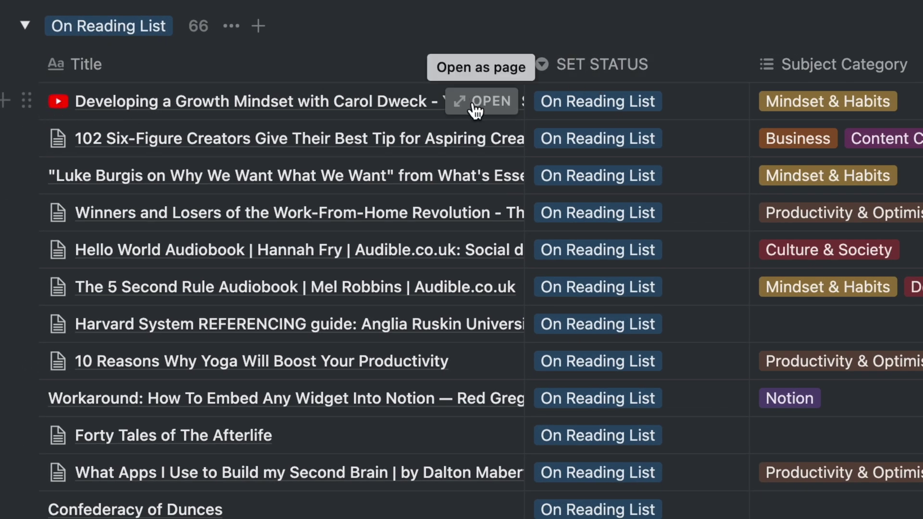
{"action": "left_click", "coordinate": [475, 107]}
{"action": "scroll", "coordinate": [539, 293], "scroll_direction": "down", "scroll_amount": 5}
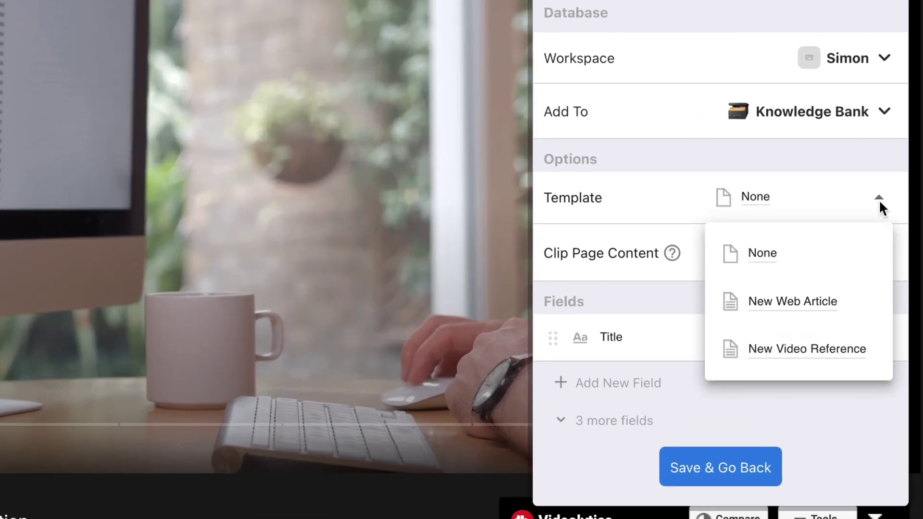
- Apply the New Video Reference template to the form and save its settings
{"action": "left_click", "coordinate": [781, 355]}
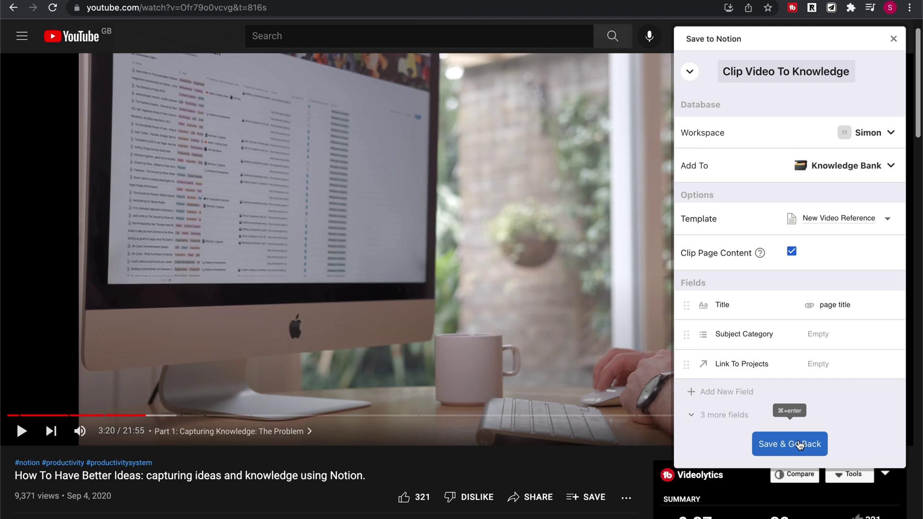
{"action": "left_click", "coordinate": [800, 445]}
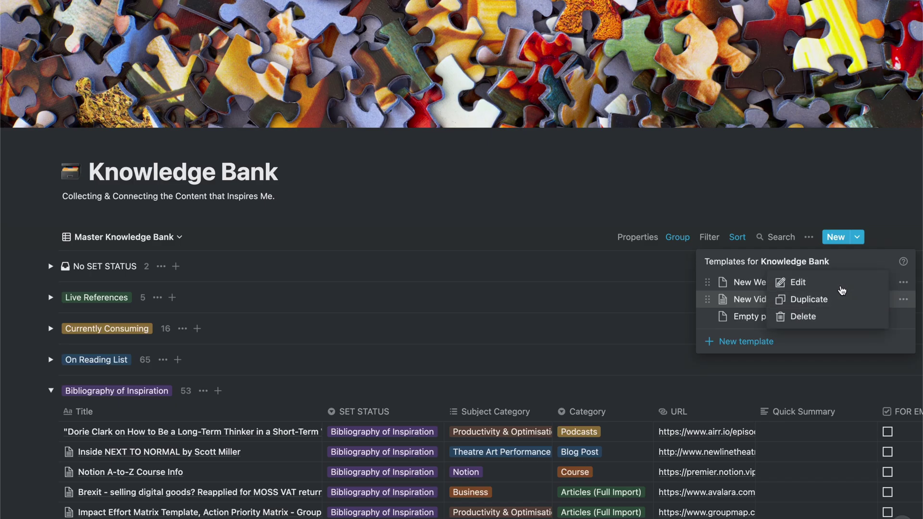
{"action": "left_click", "coordinate": [841, 287]}
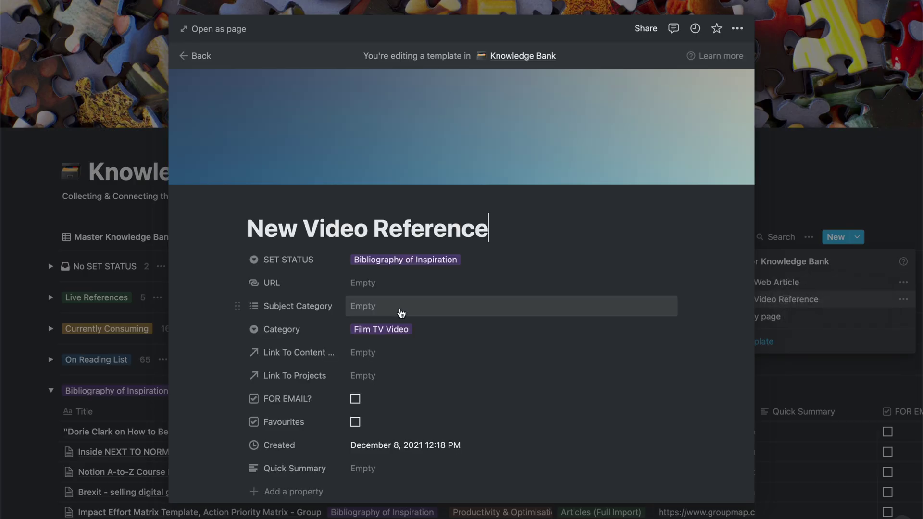
- Clip the How To Have Better Ideas video with the Clip Video To Knowledge form
{"action": "scroll", "coordinate": [400, 313], "scroll_direction": "down", "scroll_amount": 6}
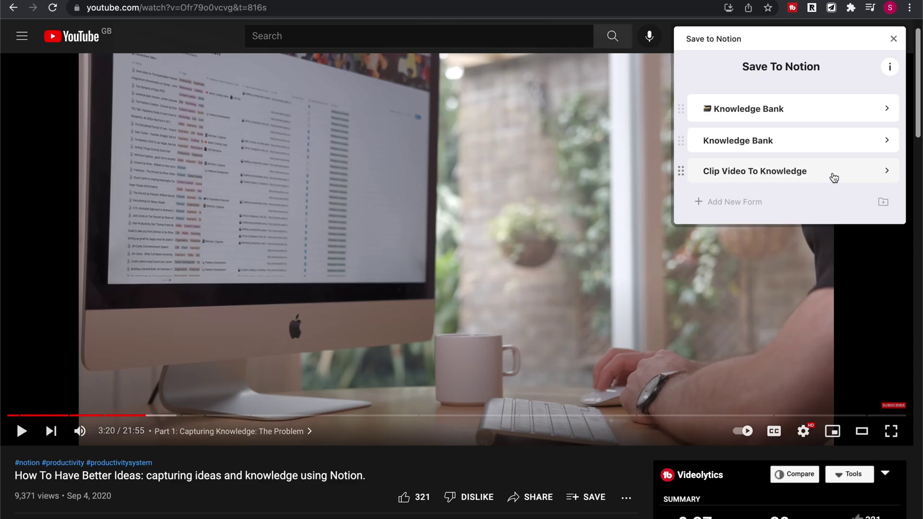
{"action": "left_click", "coordinate": [831, 174]}
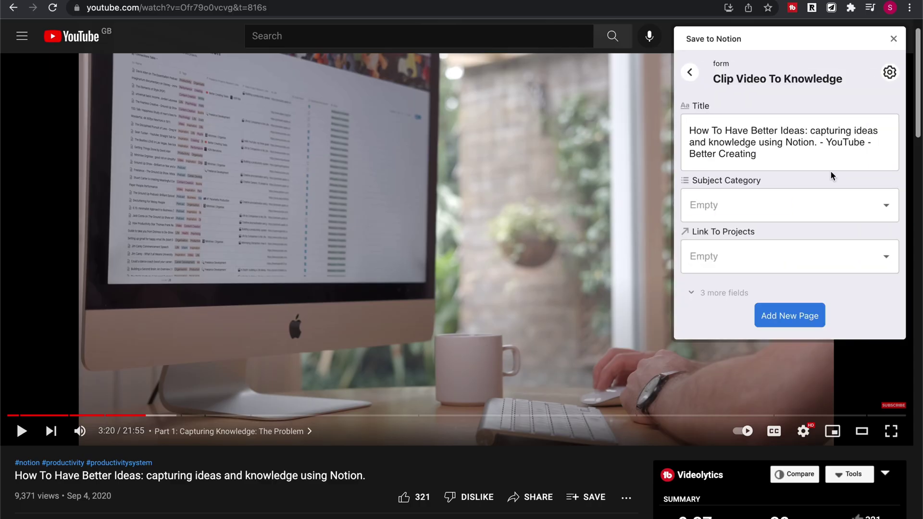
{"action": "left_click", "coordinate": [799, 315]}
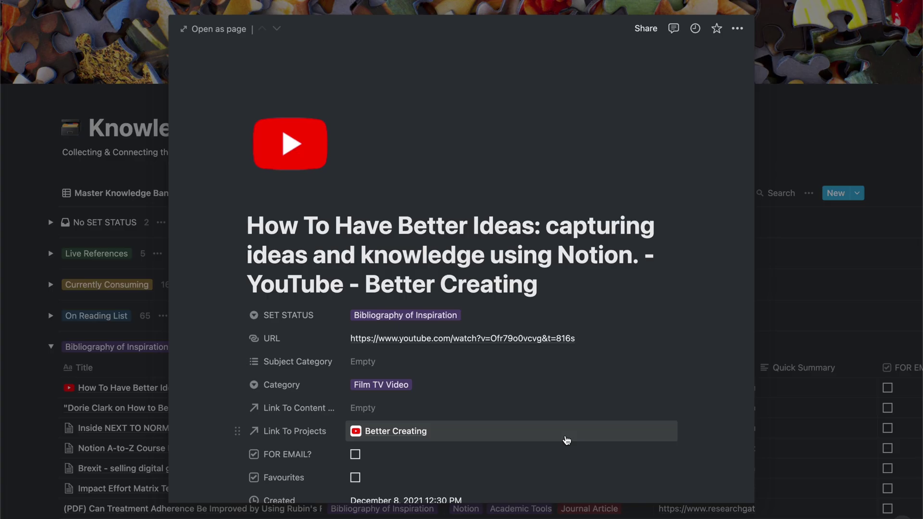
{"action": "scroll", "coordinate": [566, 435], "scroll_direction": "down", "scroll_amount": 10}
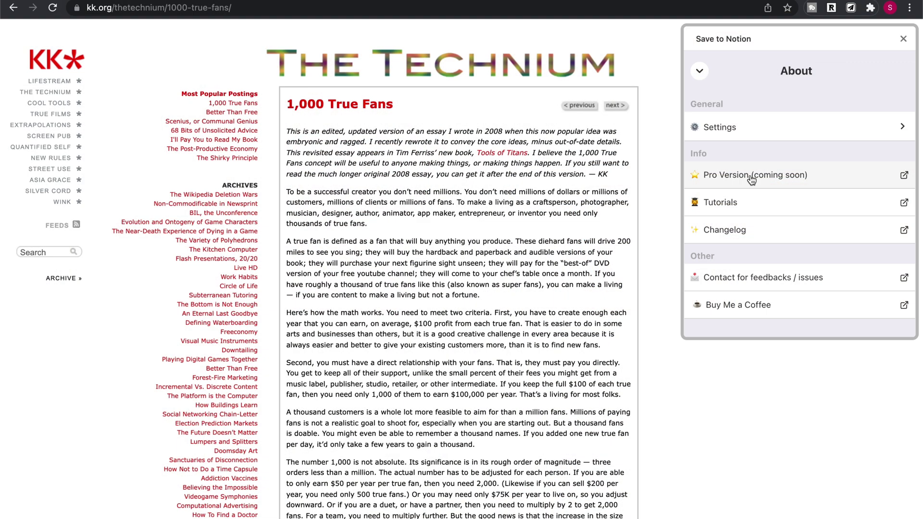
- Open the Pro Version (coming soon) sign-up form from the About panel
{"action": "left_click", "coordinate": [739, 183]}
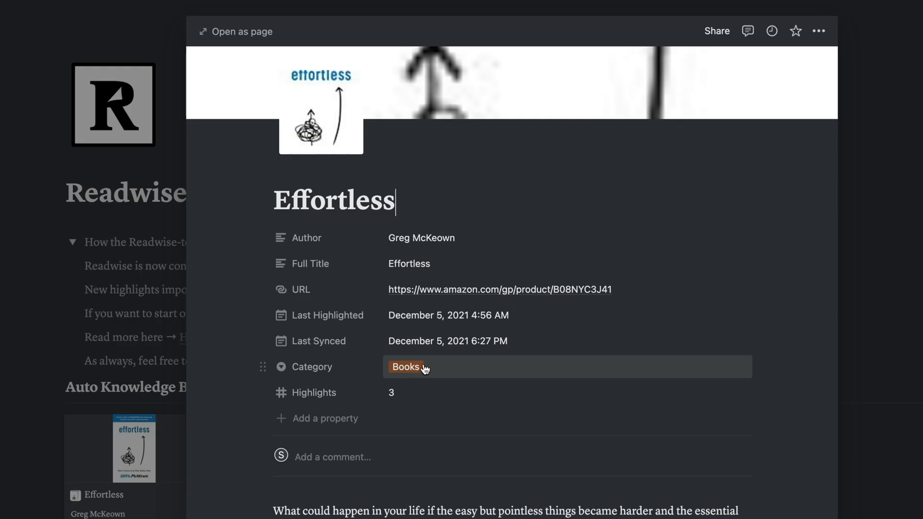
- Show the Category options on the exported Effortless page in Notion
{"action": "left_click", "coordinate": [425, 367]}
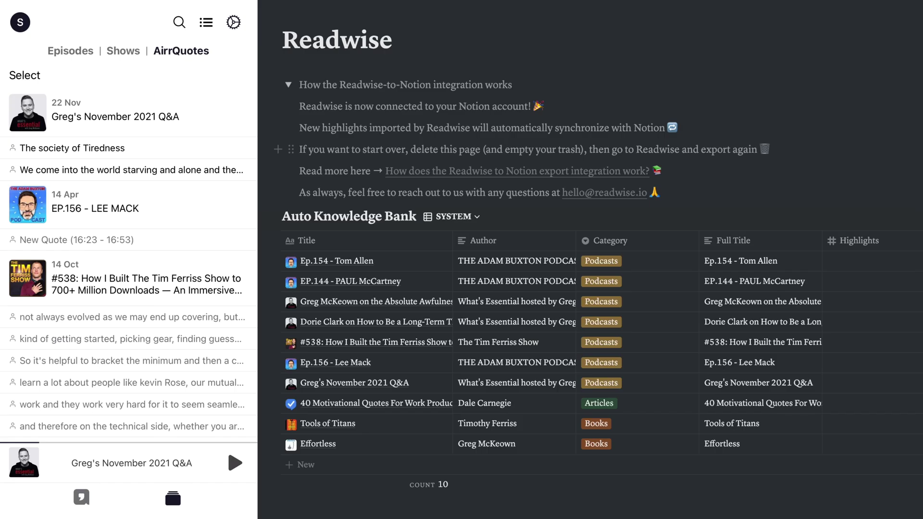
{"action": "scroll", "coordinate": [127, 224], "scroll_direction": "down", "scroll_amount": 1}
{"action": "scroll", "coordinate": [127, 240], "scroll_direction": "up", "scroll_amount": 1}
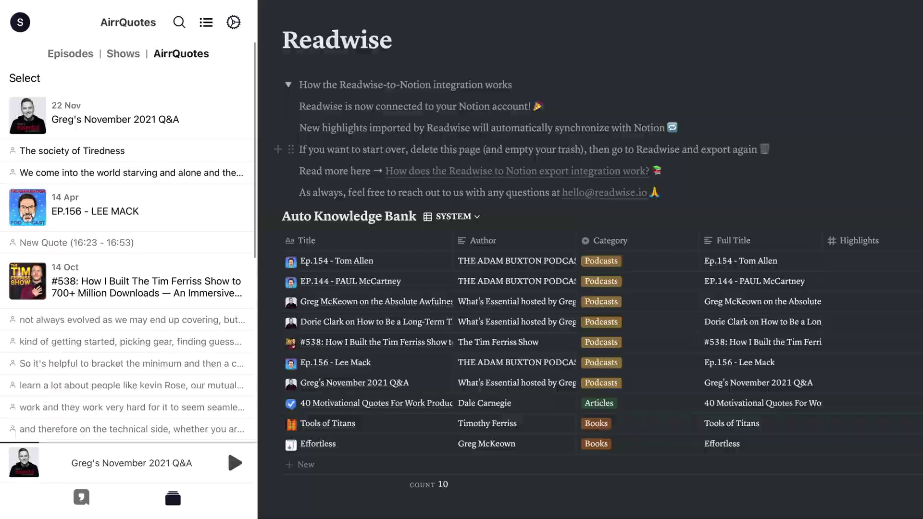